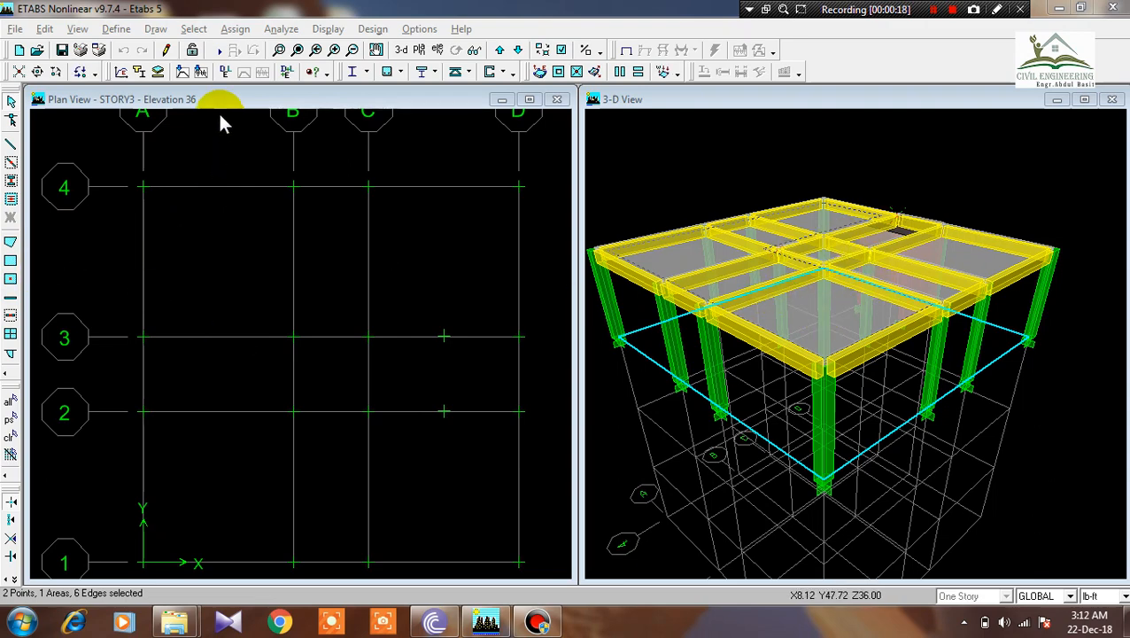
Show the STORY3 level in the plan view.
click(420, 50)
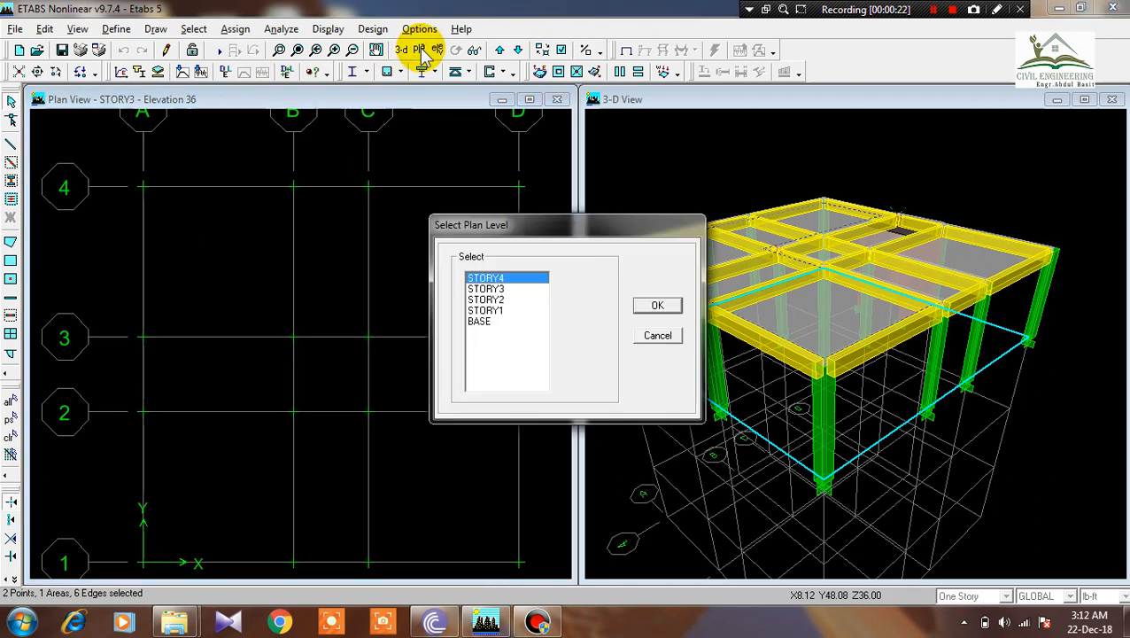
click(493, 290)
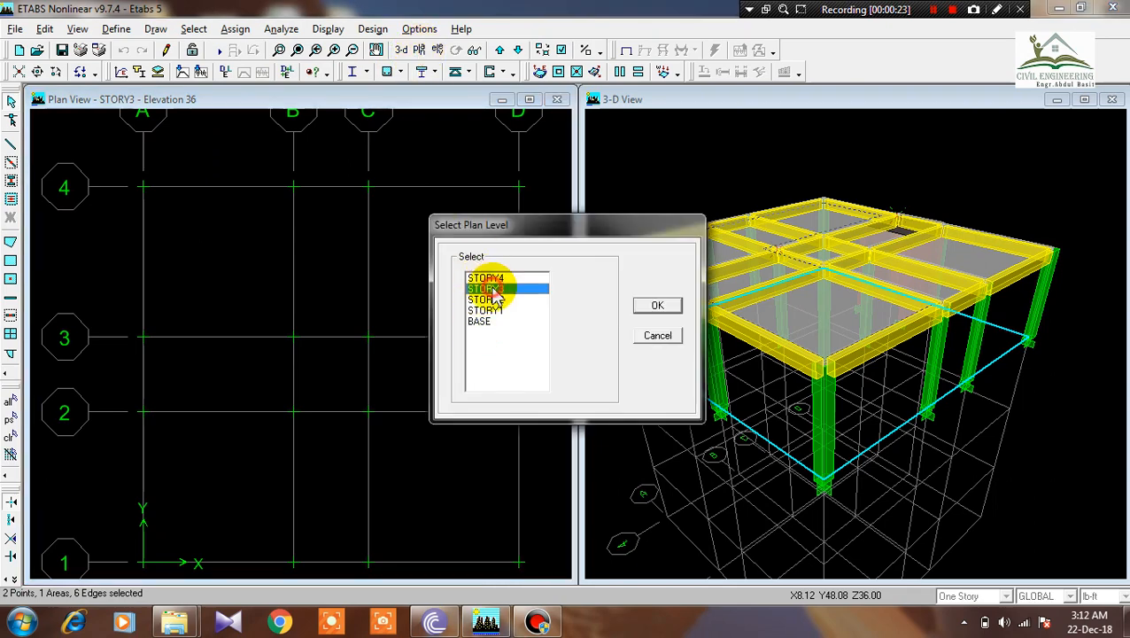
click(669, 311)
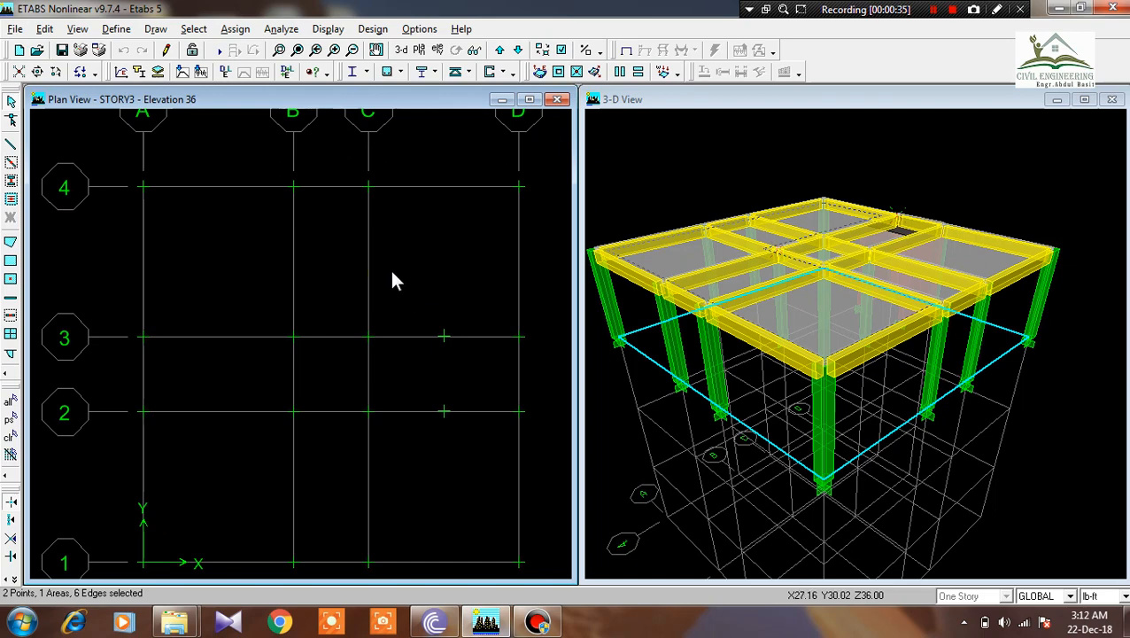
click(116, 28)
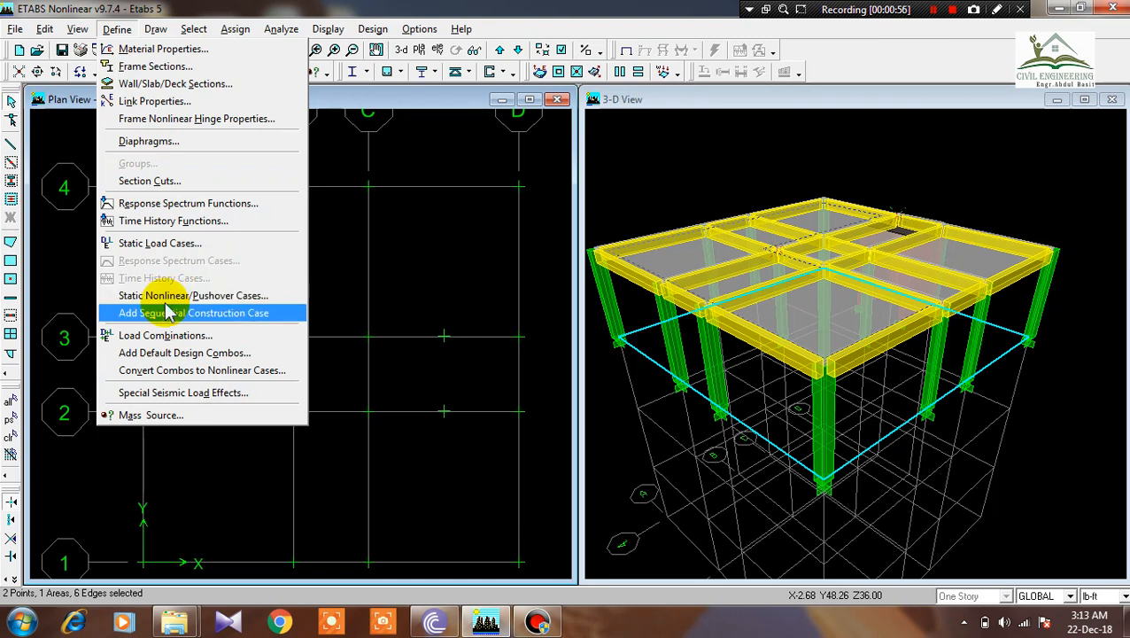
click(45, 277)
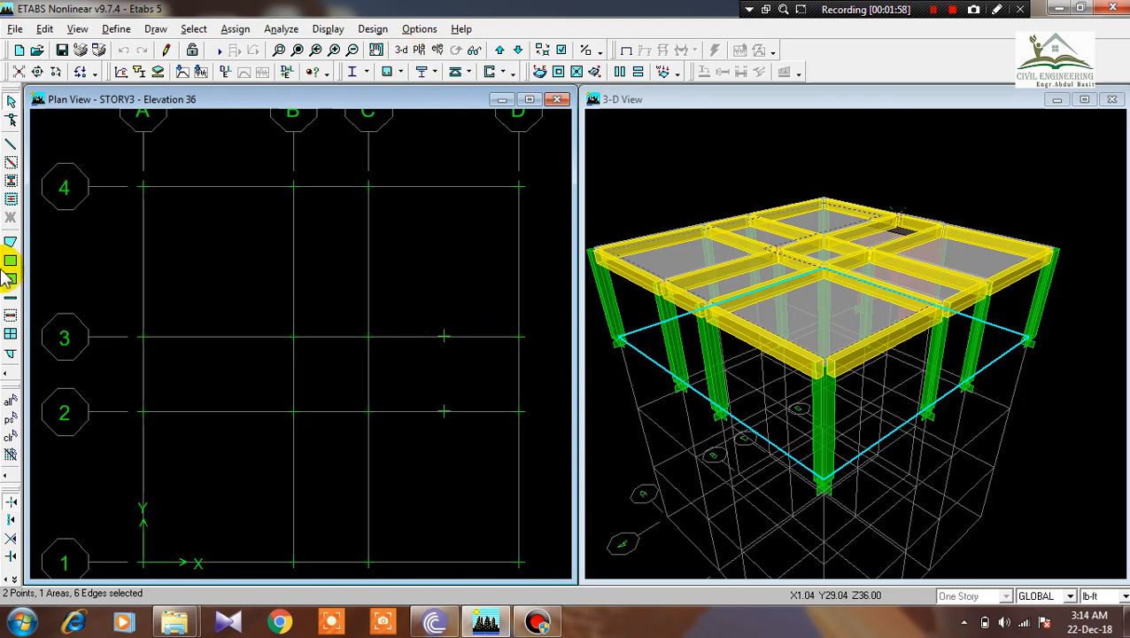
Draw an L-shaped SLAB1 area on the STORY3 plan through grid points A4, D4, D3, B3, B1 and A1.
click(12, 243)
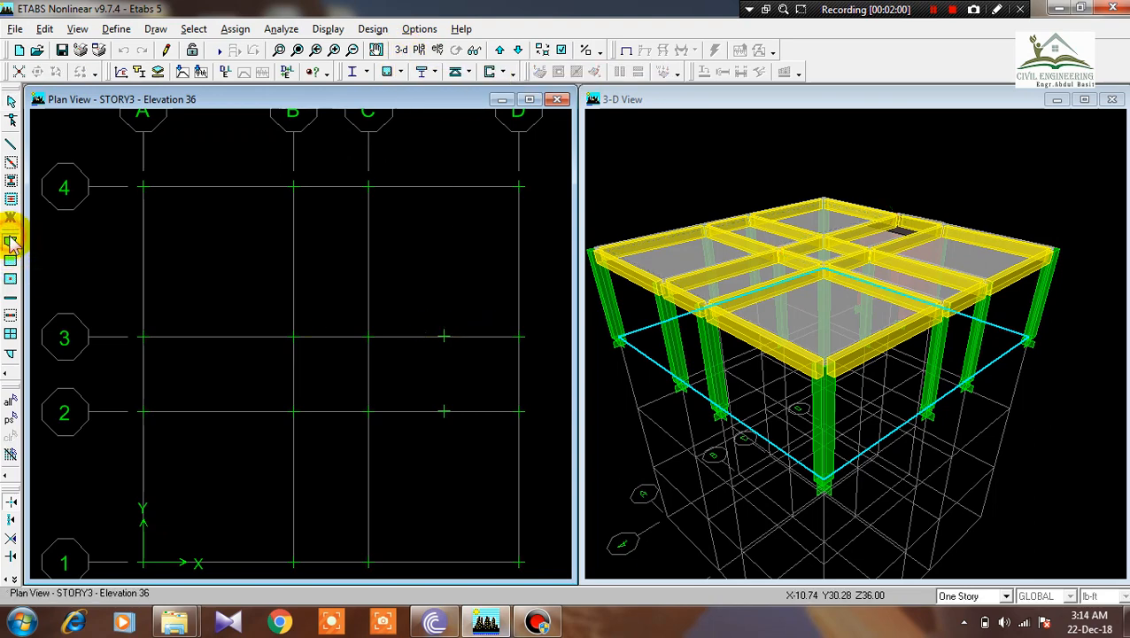
drag(521, 270, 631, 136)
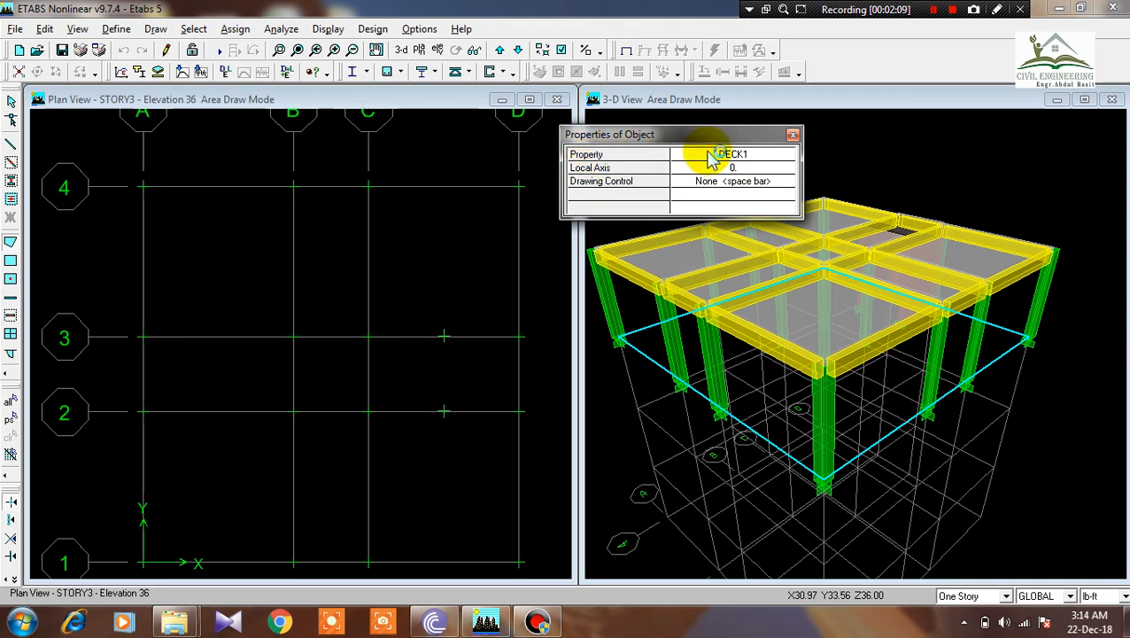
click(744, 156)
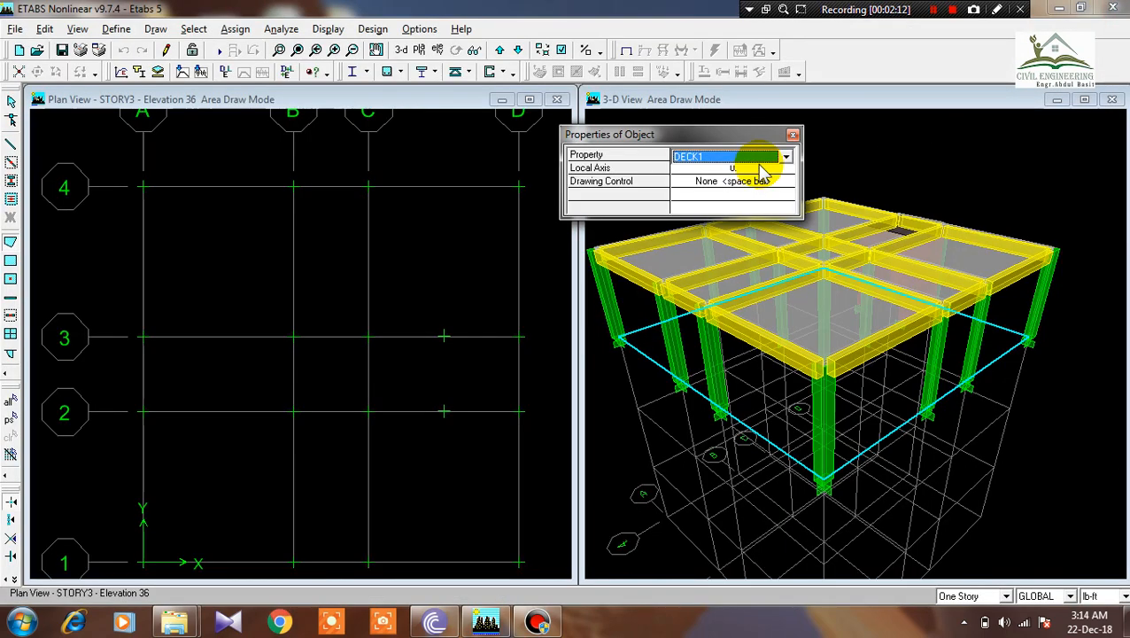
click(785, 157)
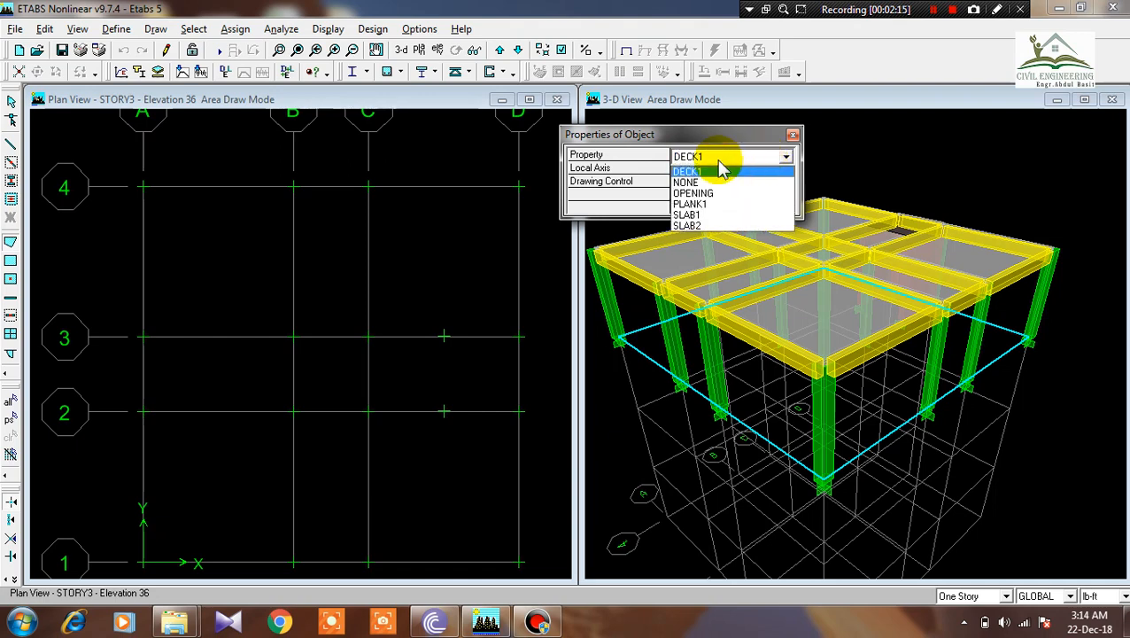
click(700, 215)
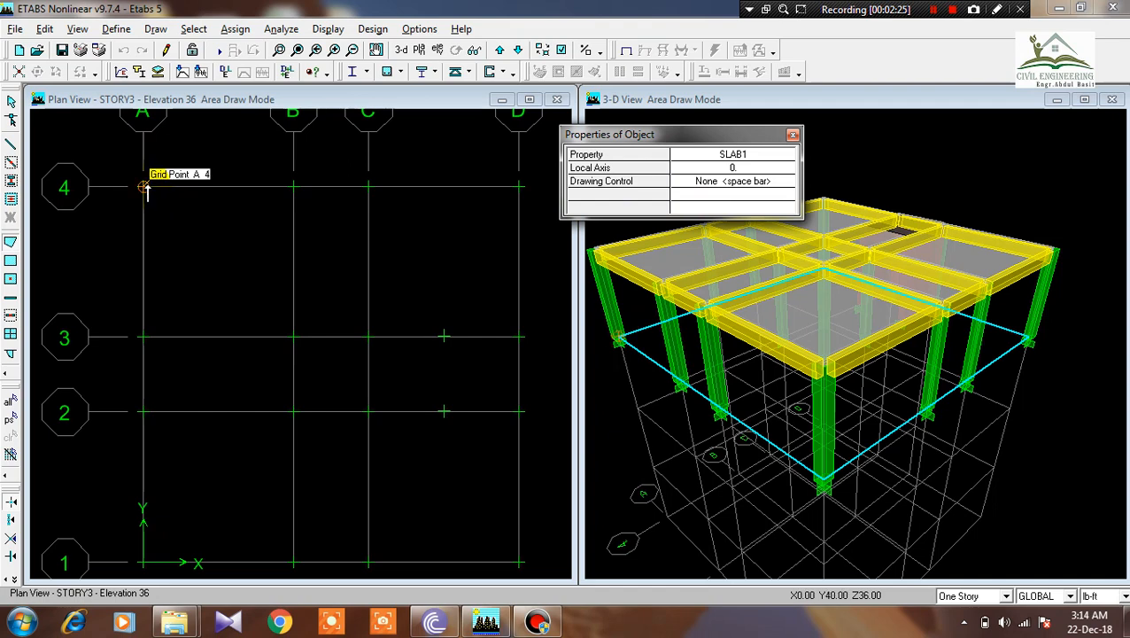
click(143, 187)
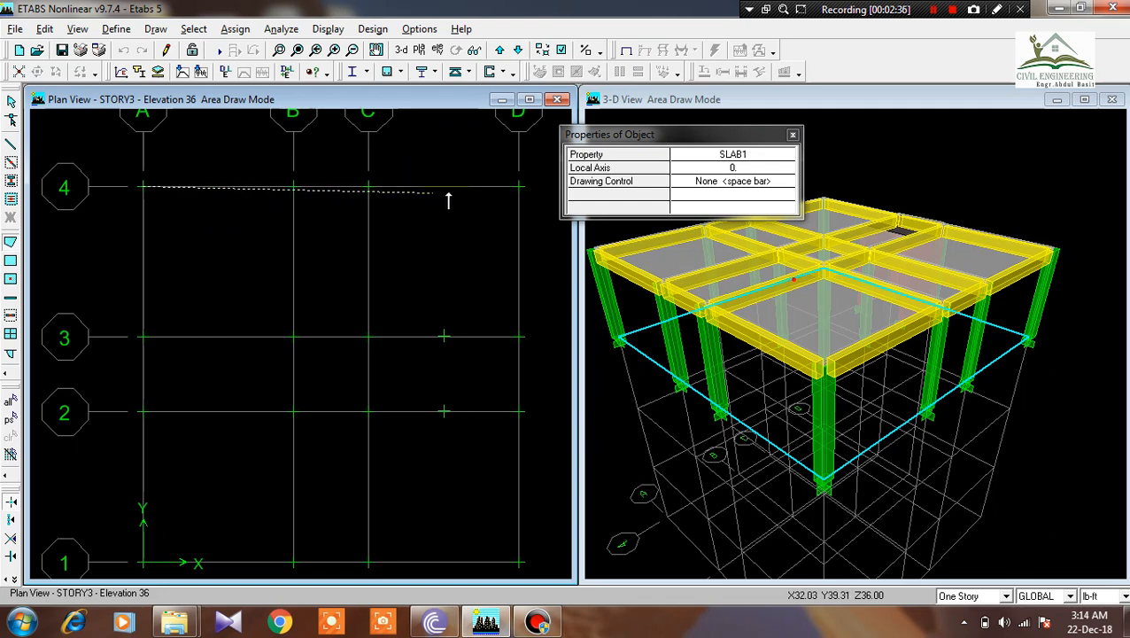
click(518, 188)
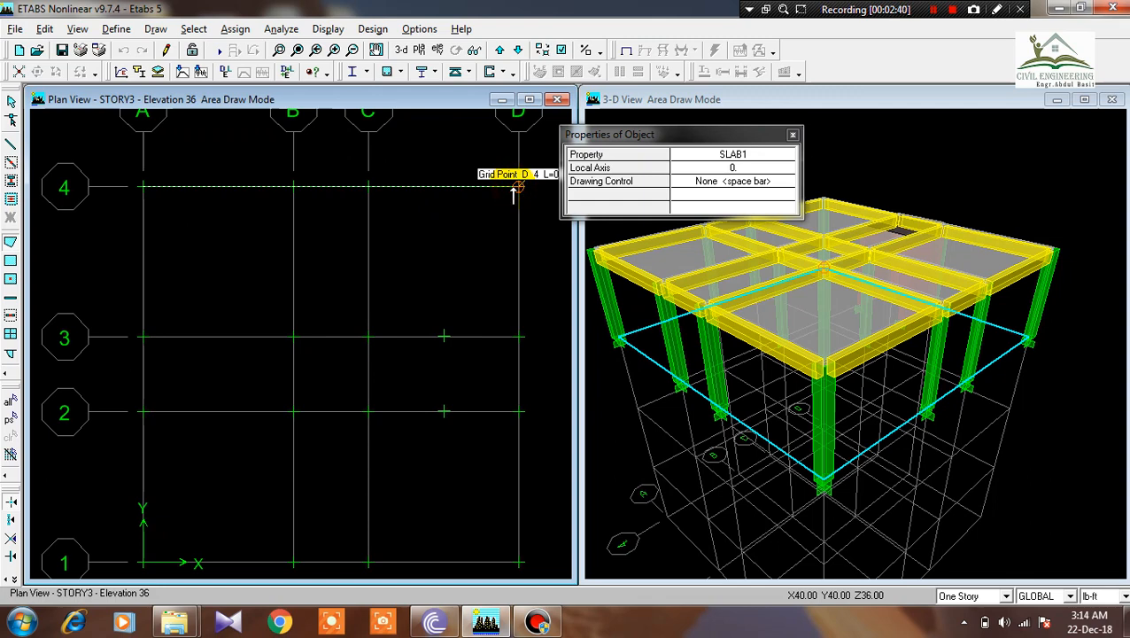
click(519, 336)
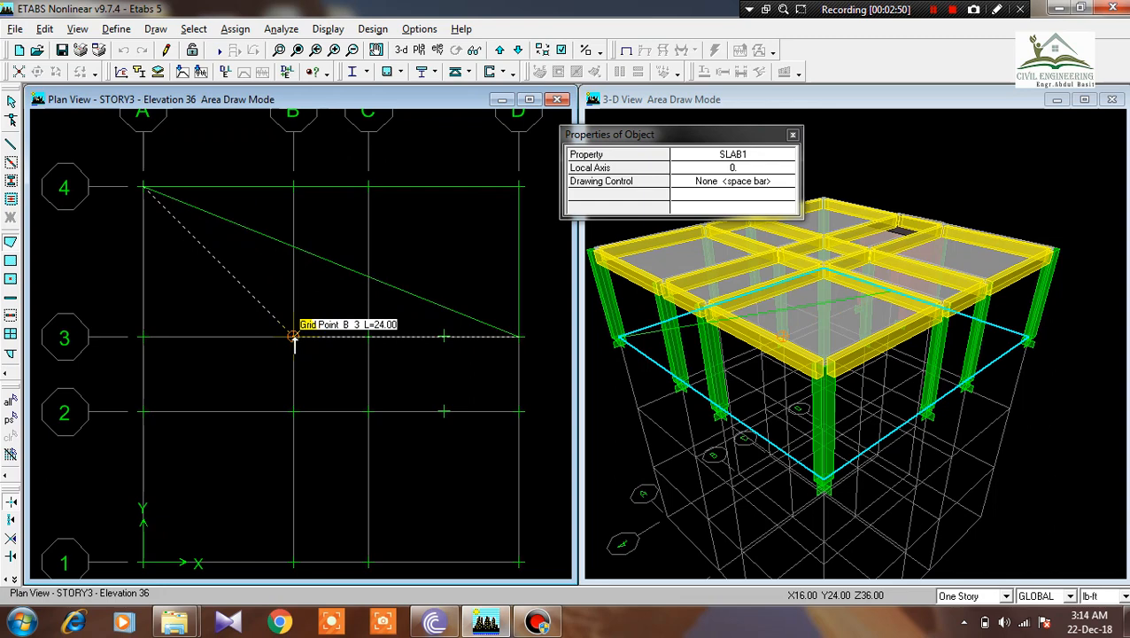
click(293, 337)
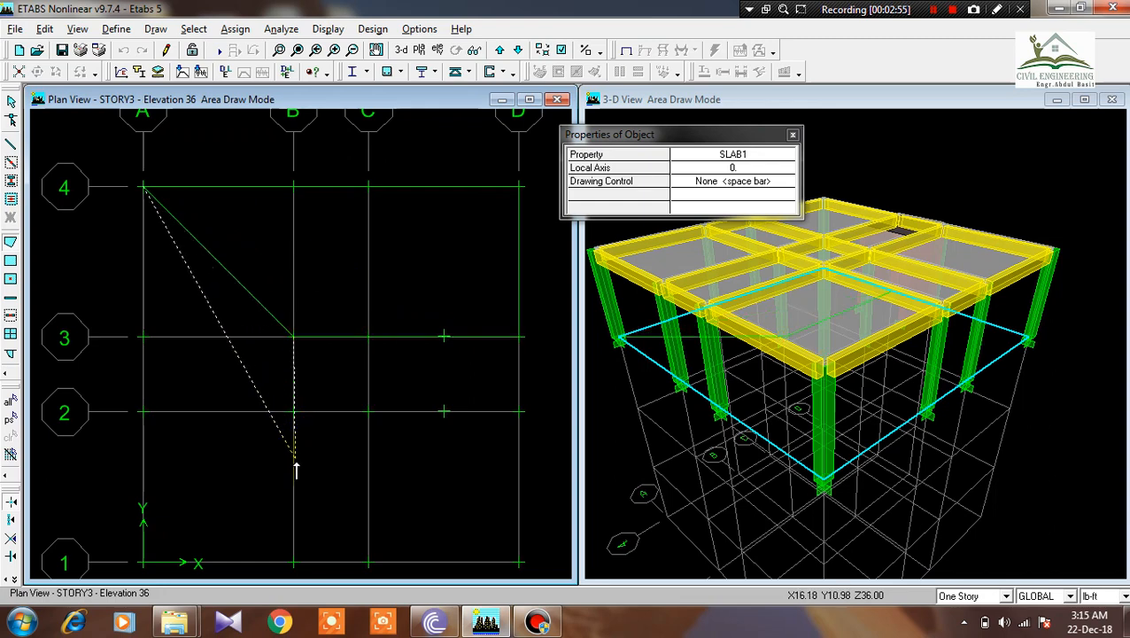
click(294, 562)
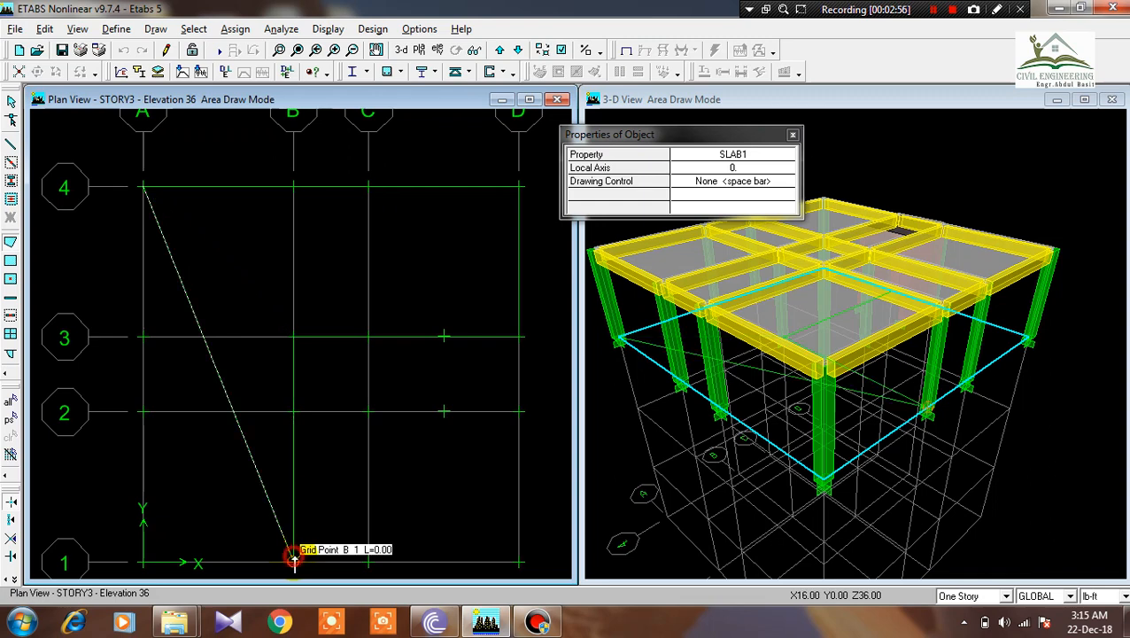
click(142, 561)
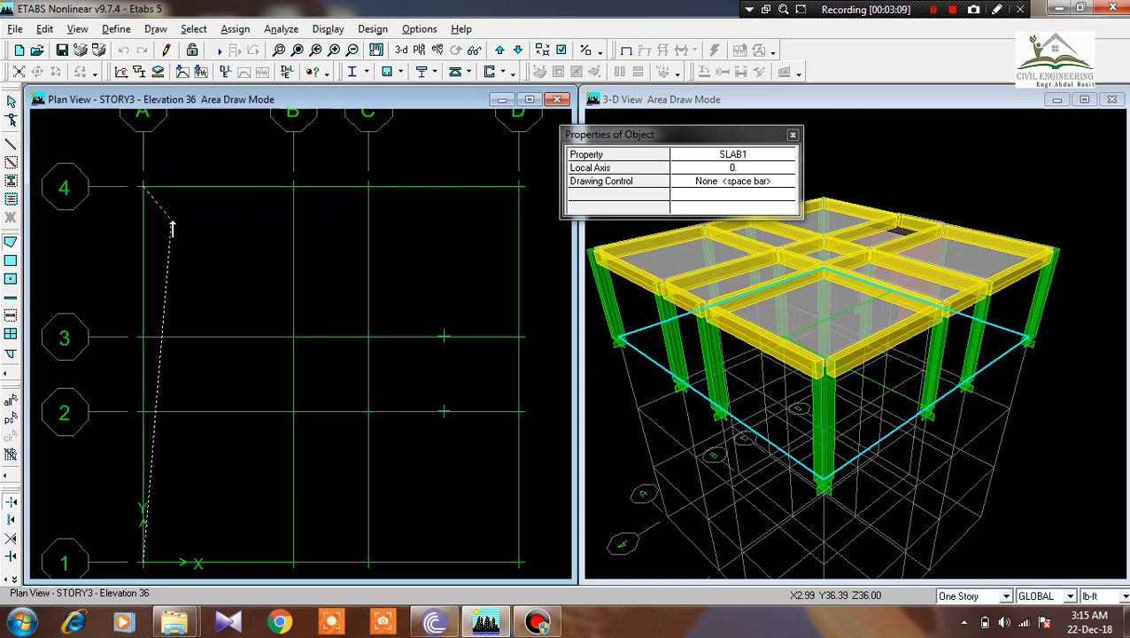
double_click(143, 189)
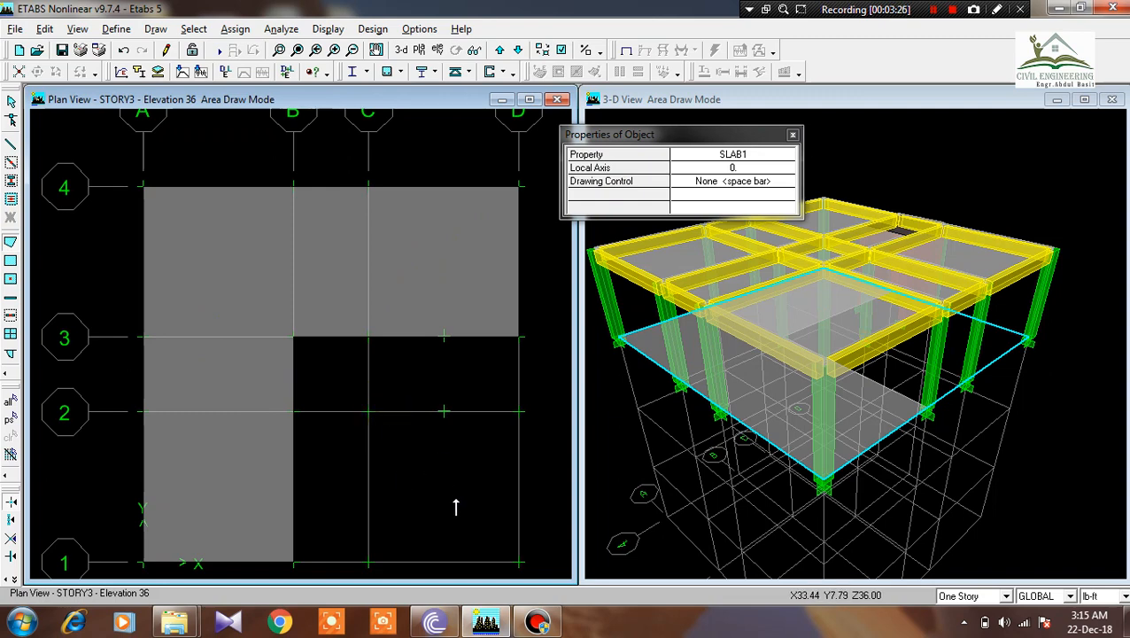
click(522, 312)
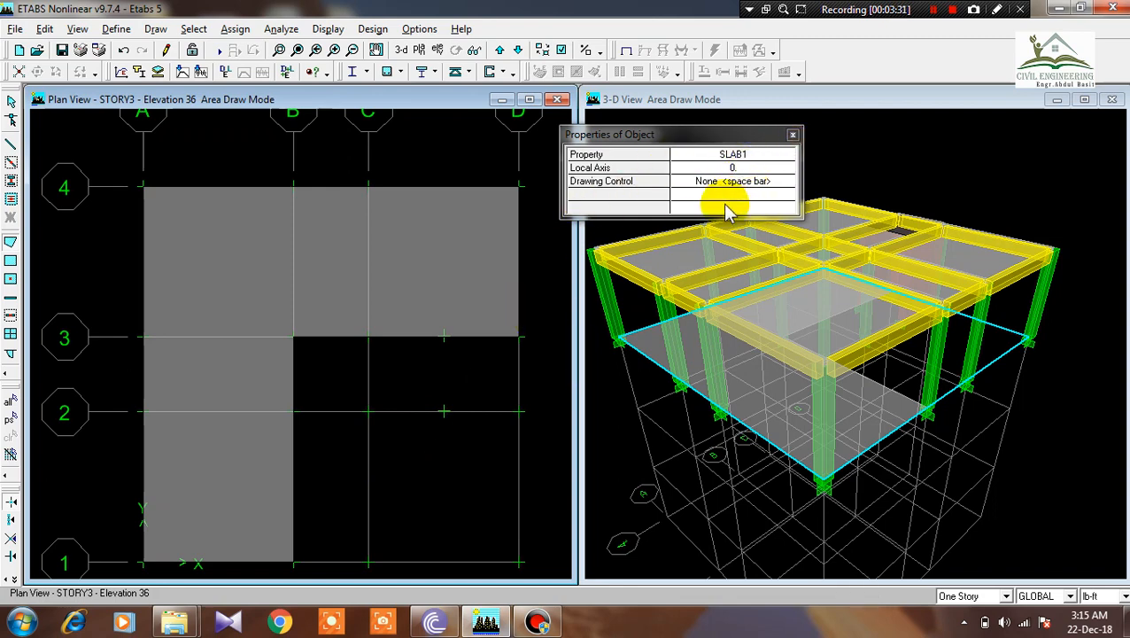
click(793, 134)
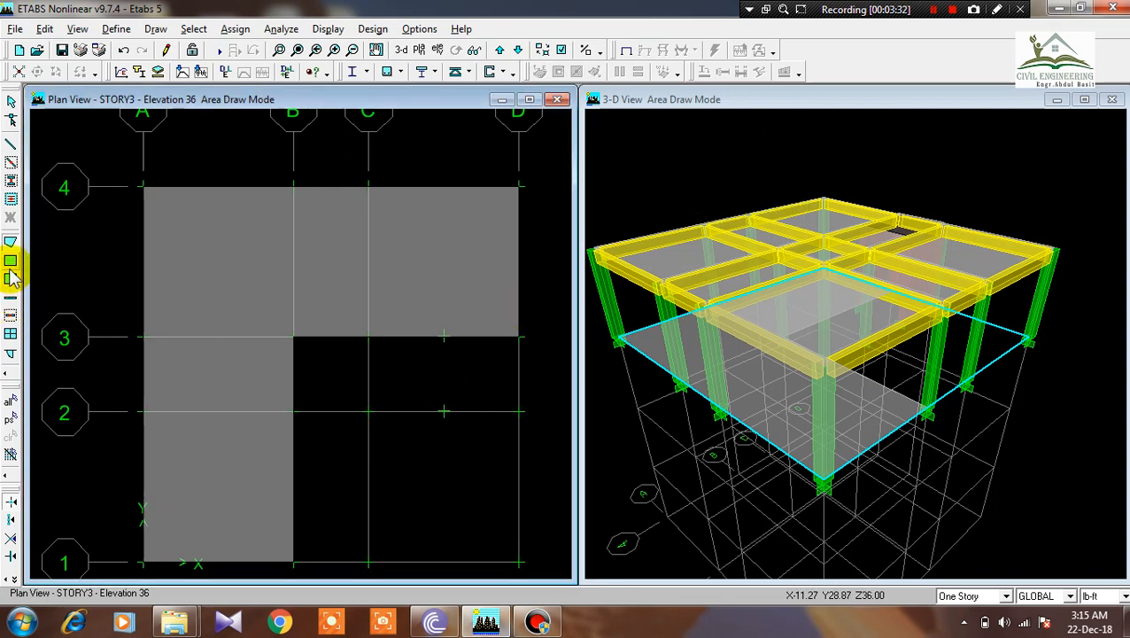
Draw a rectangular SLAB1 area on the STORY3 plan from grid point C2 to D1.
click(11, 259)
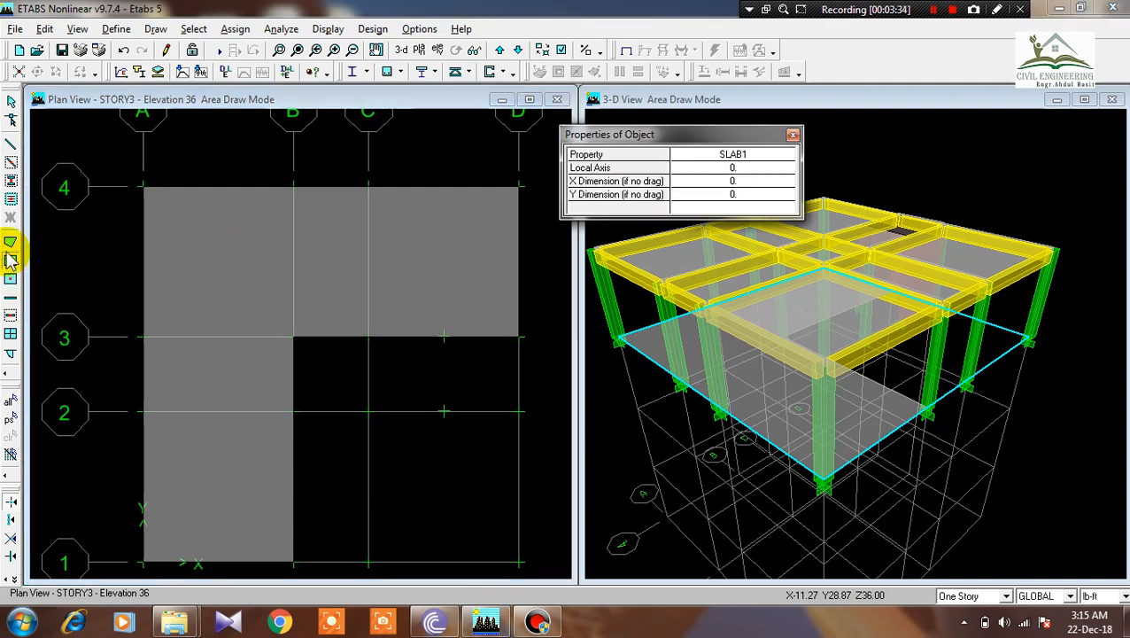
click(732, 156)
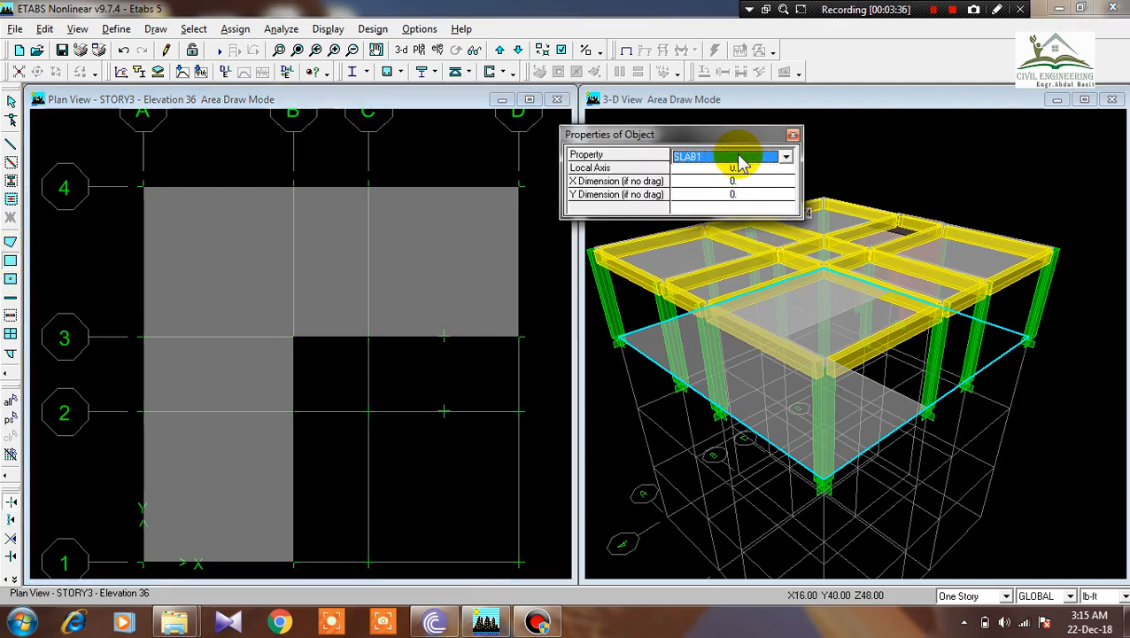
click(736, 158)
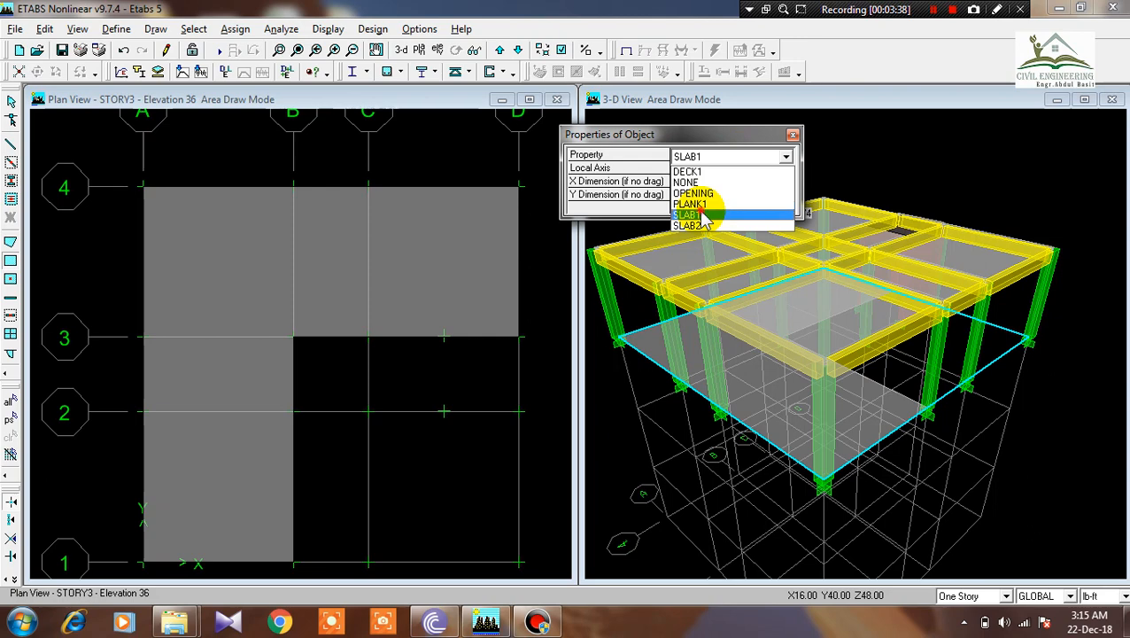
click(700, 215)
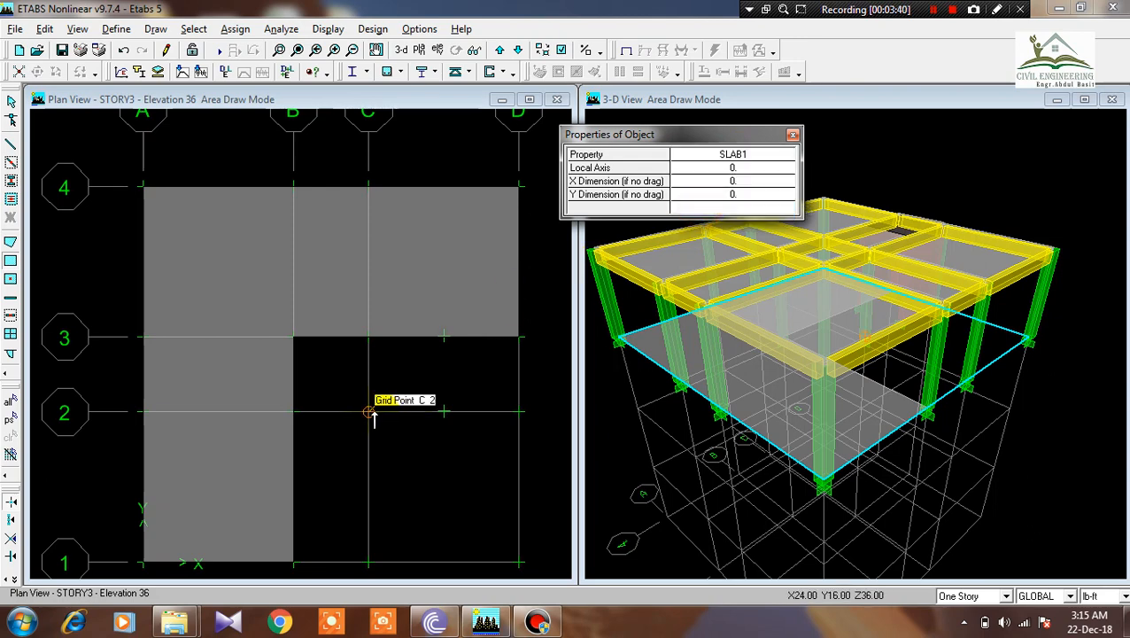
drag(370, 413, 512, 566)
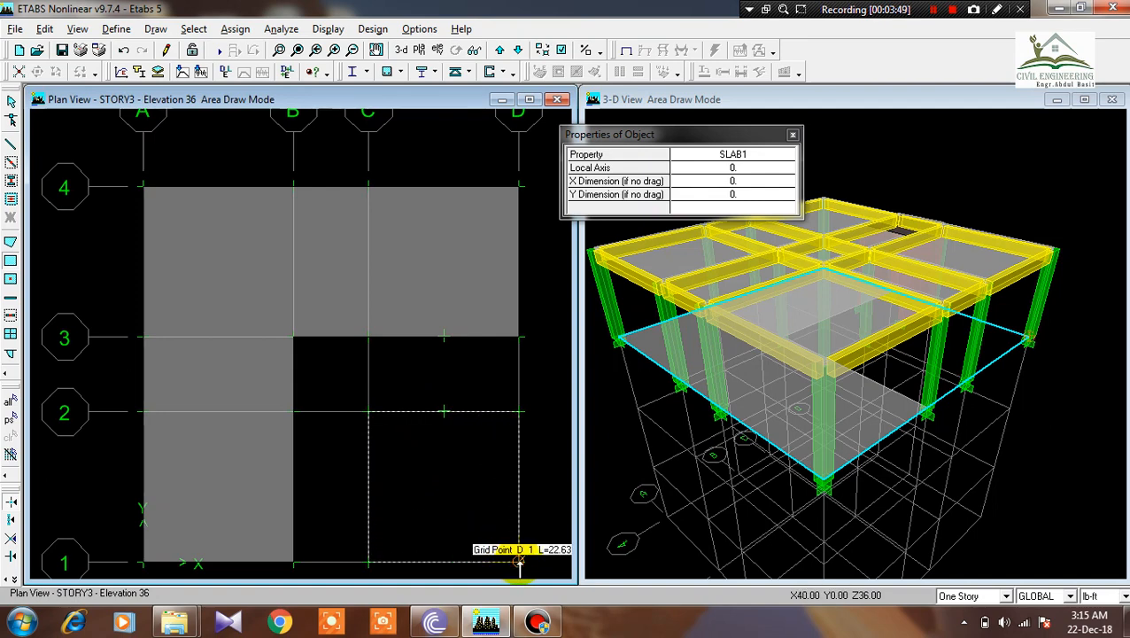
drag(520, 560, 520, 562)
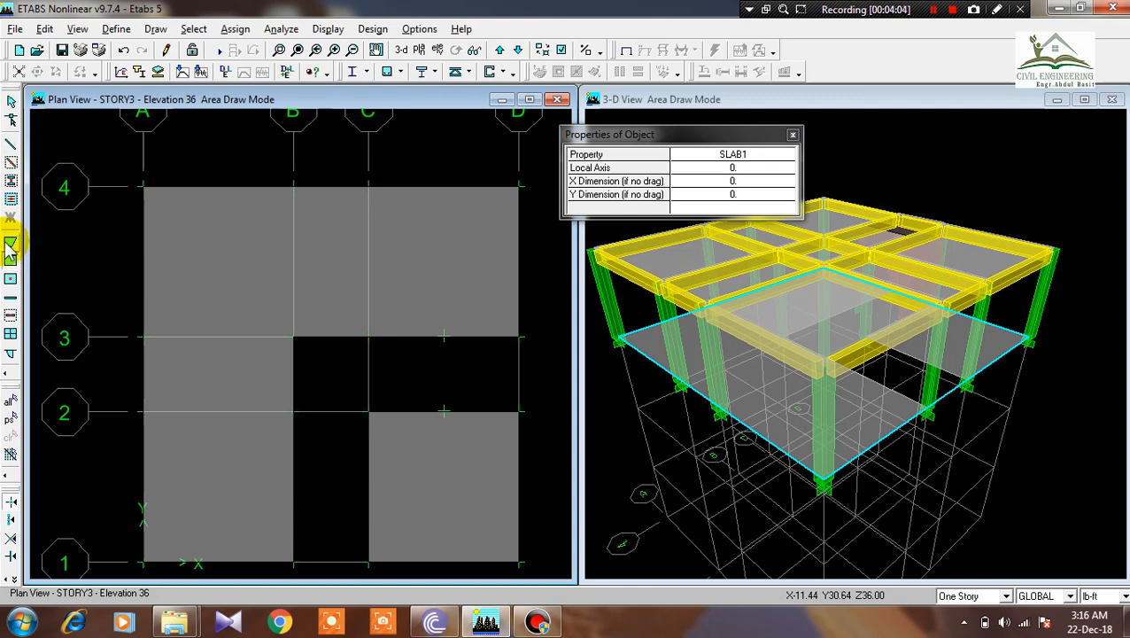
click(792, 134)
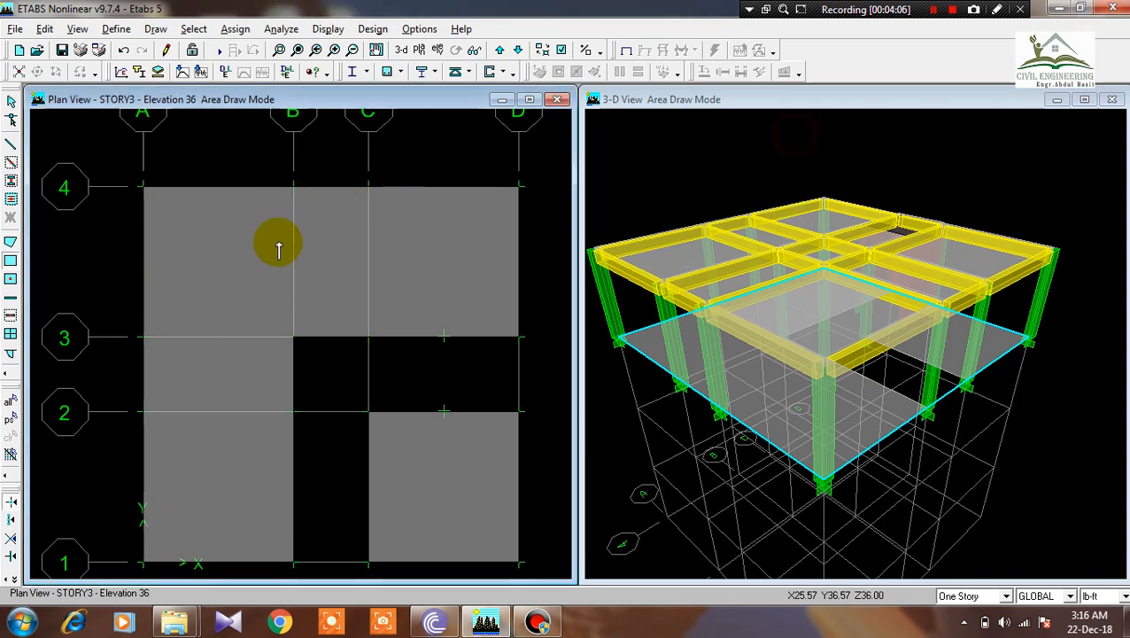
Move the plan view down one level to STORY2.
click(11, 246)
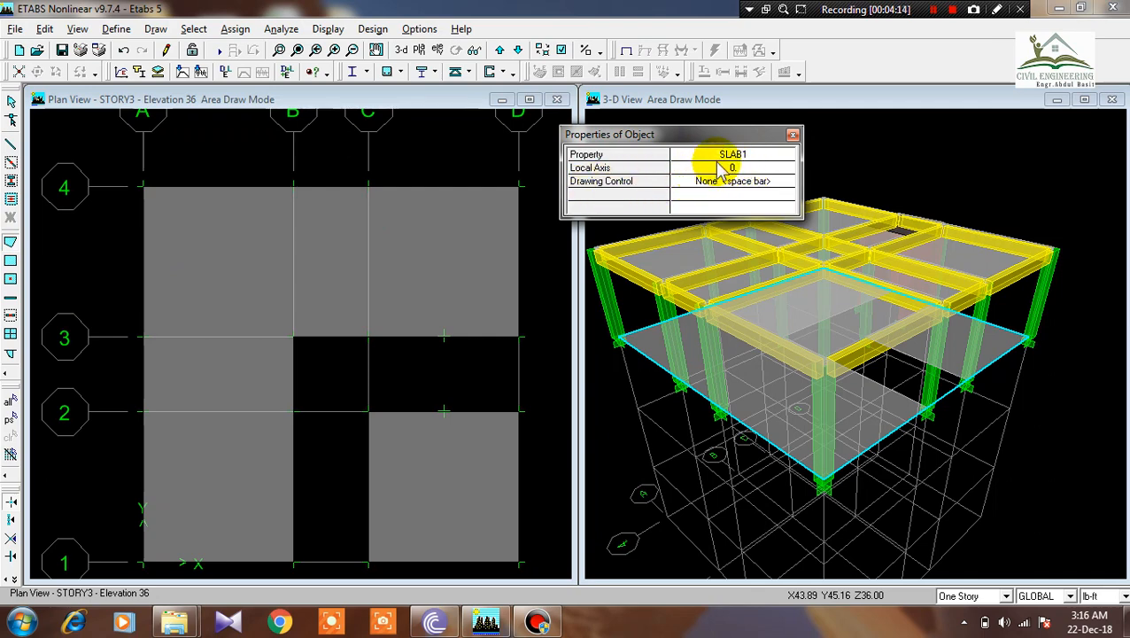
click(516, 50)
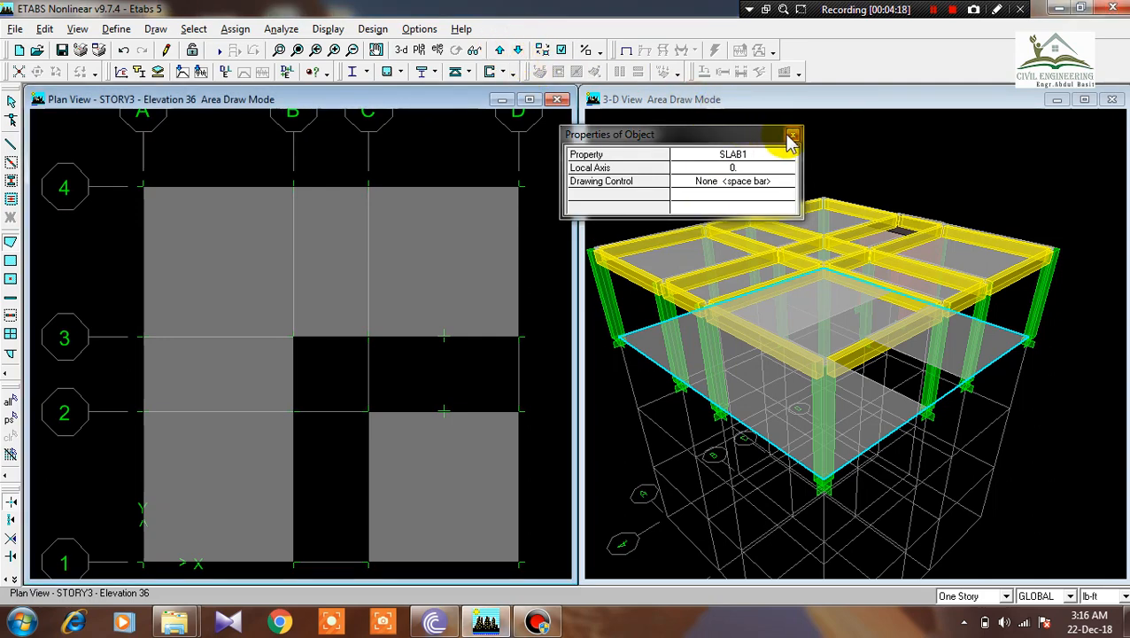
click(793, 134)
click(520, 50)
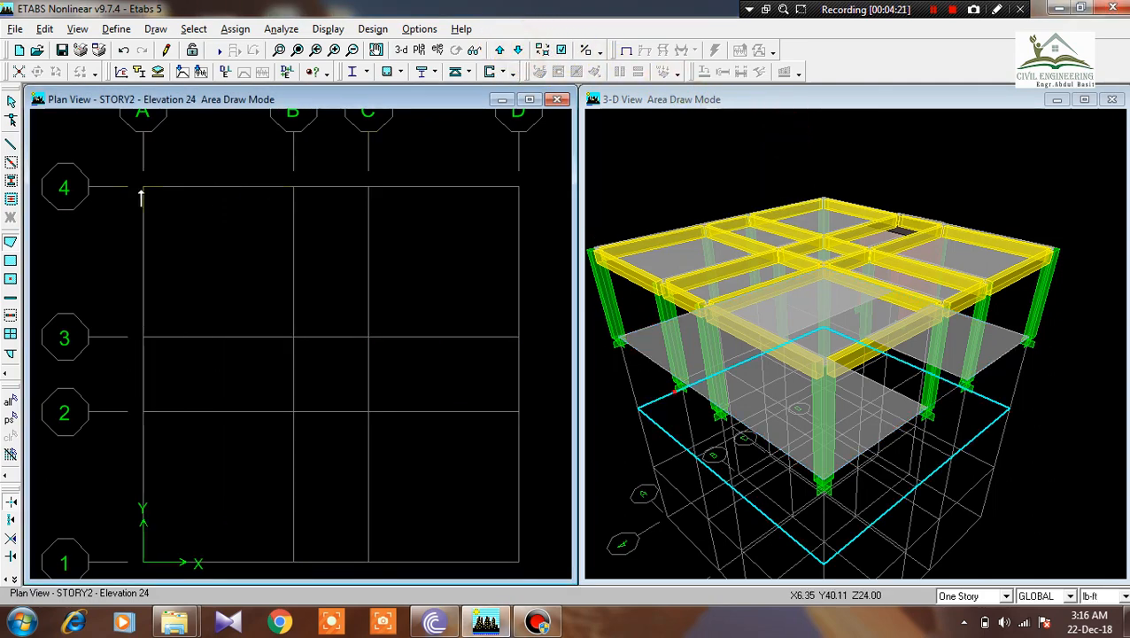
Start a SLAB1 area on the STORY2 plan, drawing its first edge from A4 to D4 with the Parallel to X drawing control.
click(10, 243)
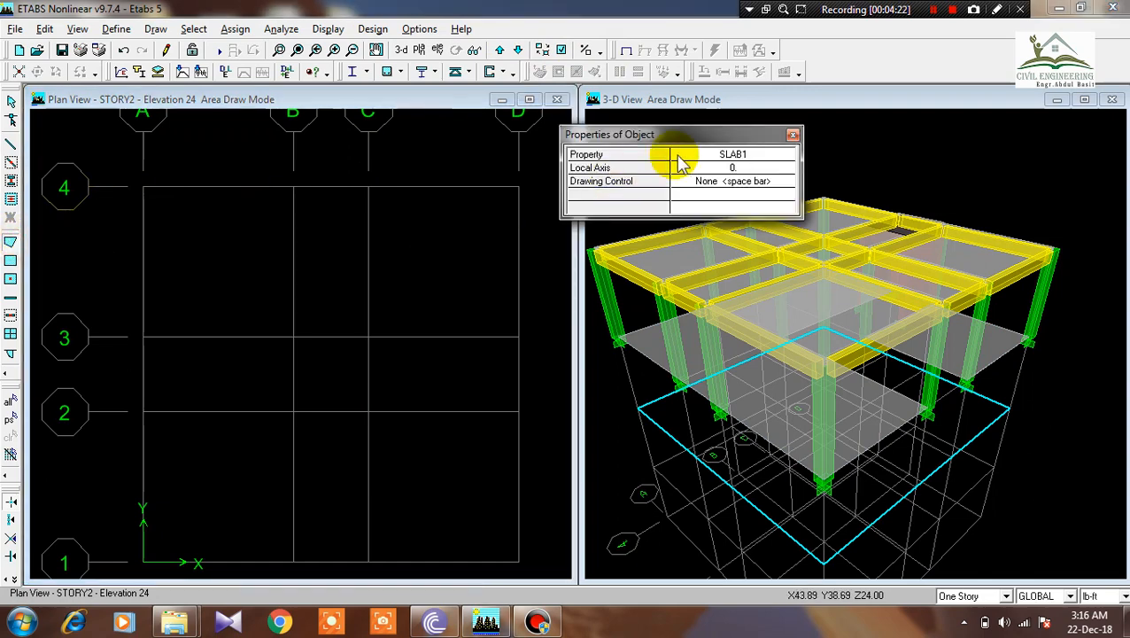
click(750, 182)
click(748, 180)
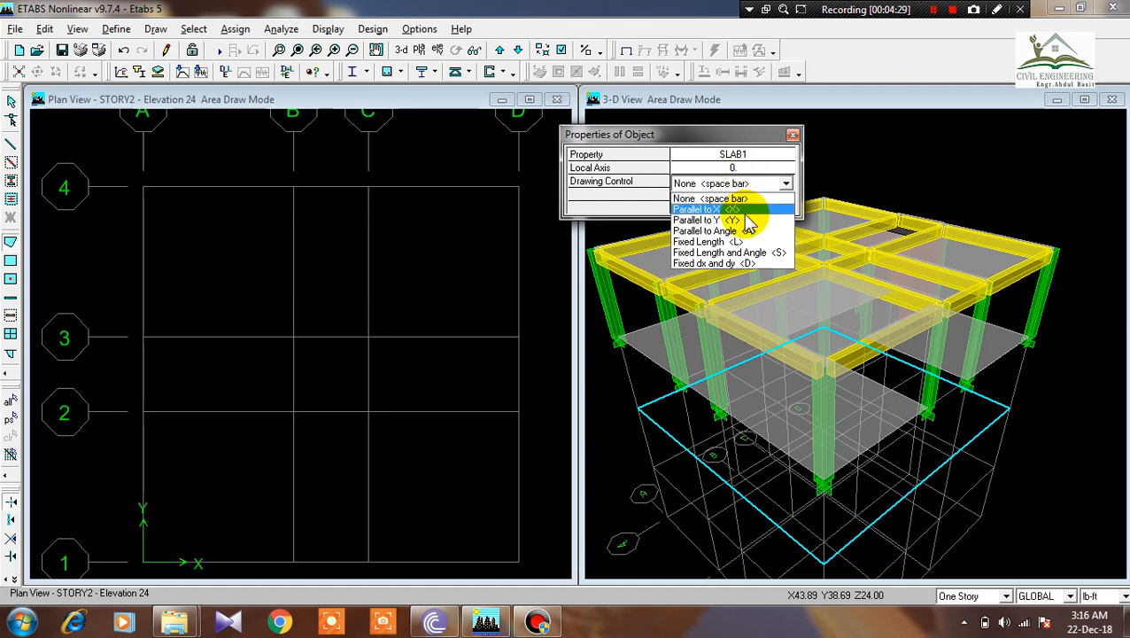
click(742, 211)
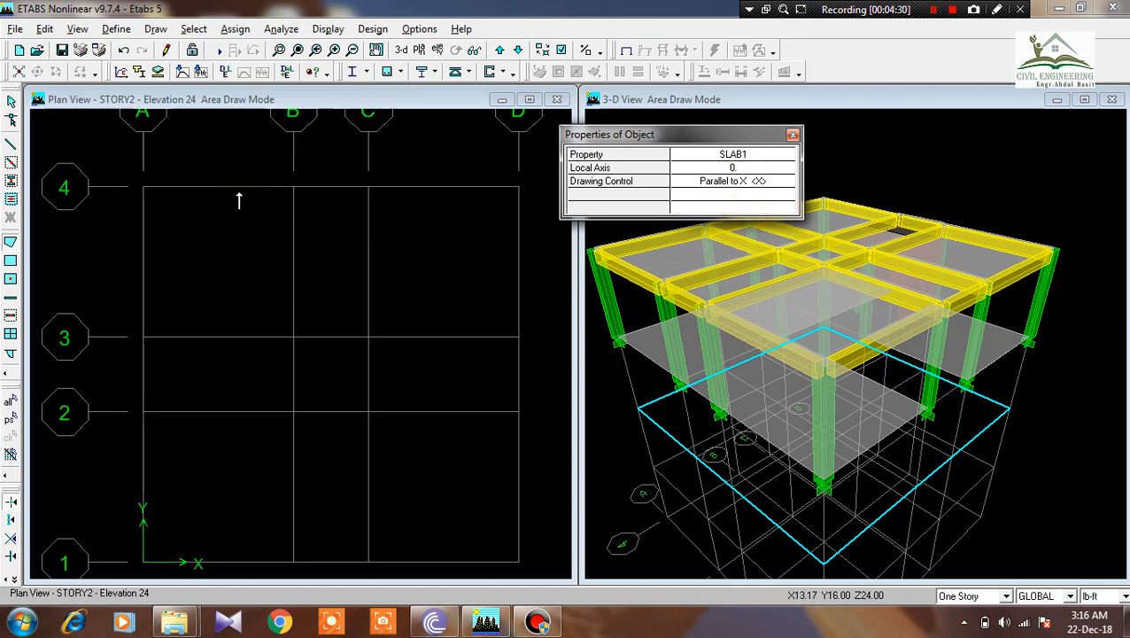
click(142, 188)
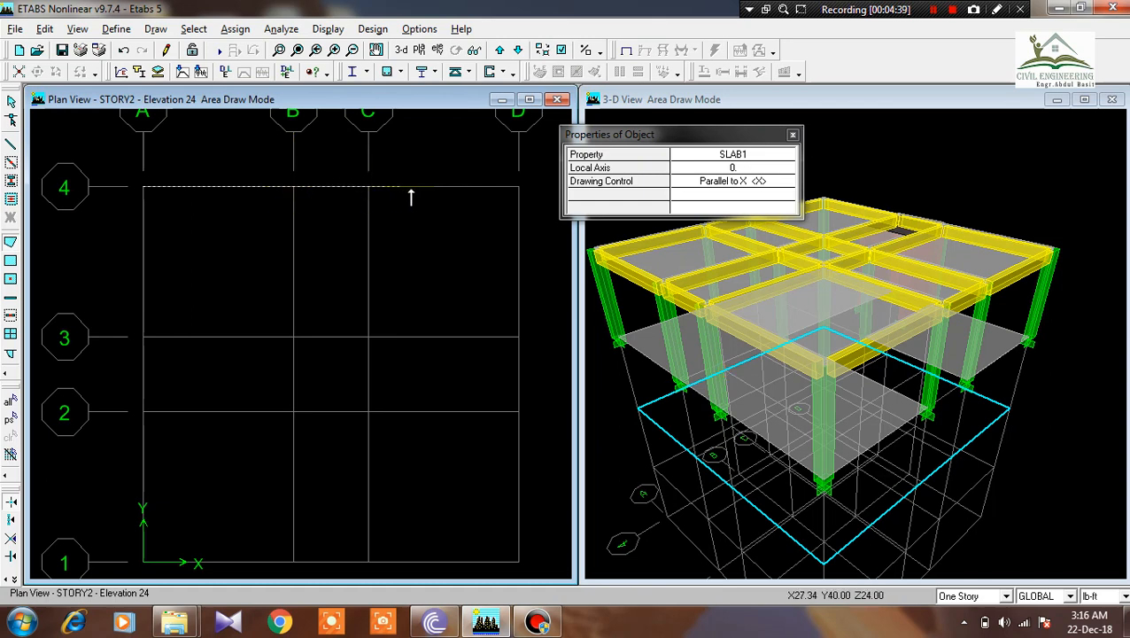
click(518, 188)
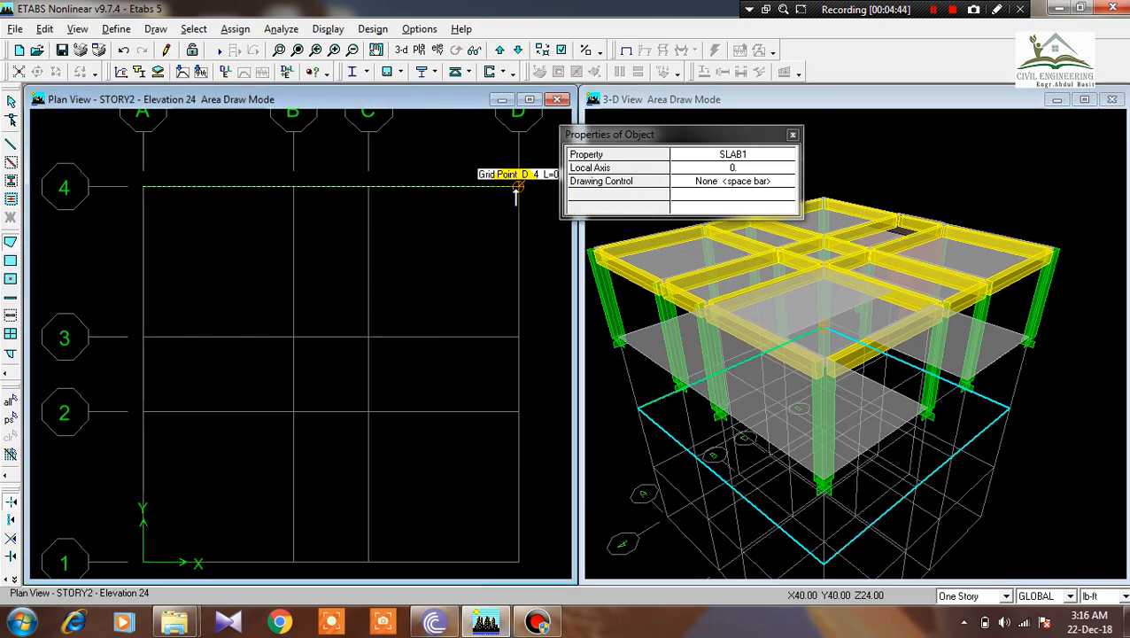
Draw the SLAB1 area's next edge from grid point D4 to D3 with the Parallel to Y drawing control.
click(713, 184)
click(713, 183)
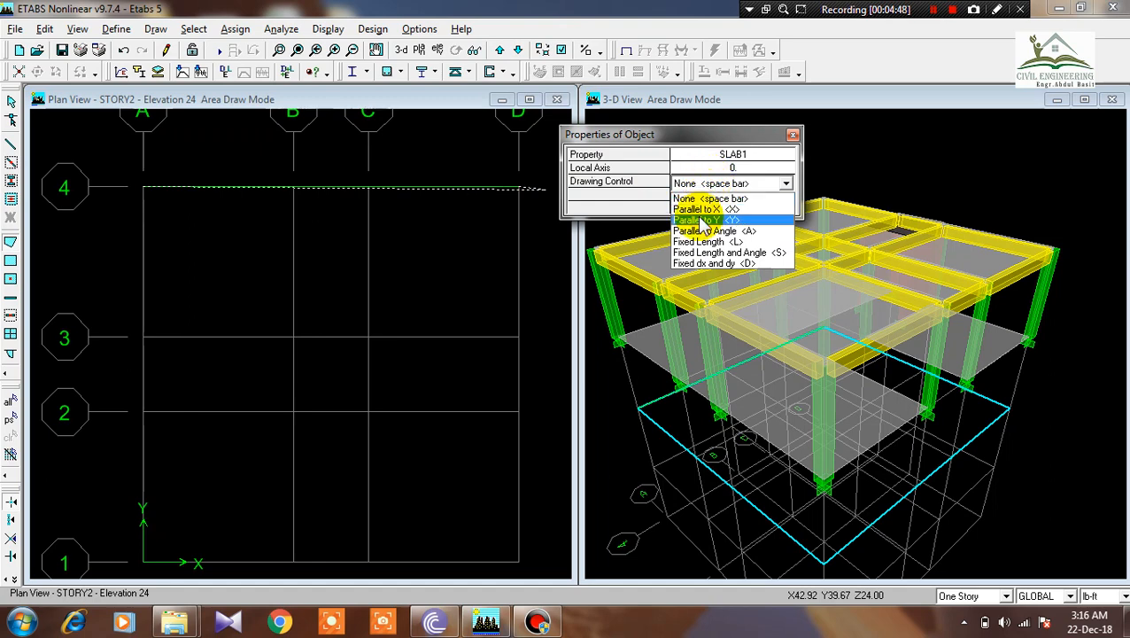
click(702, 221)
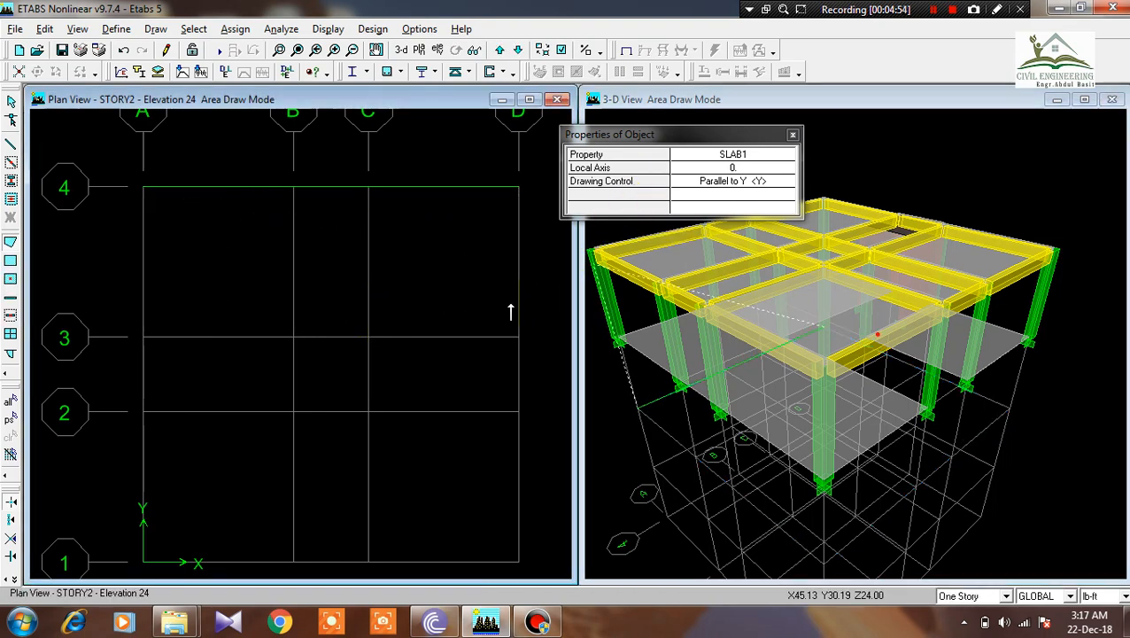
click(519, 336)
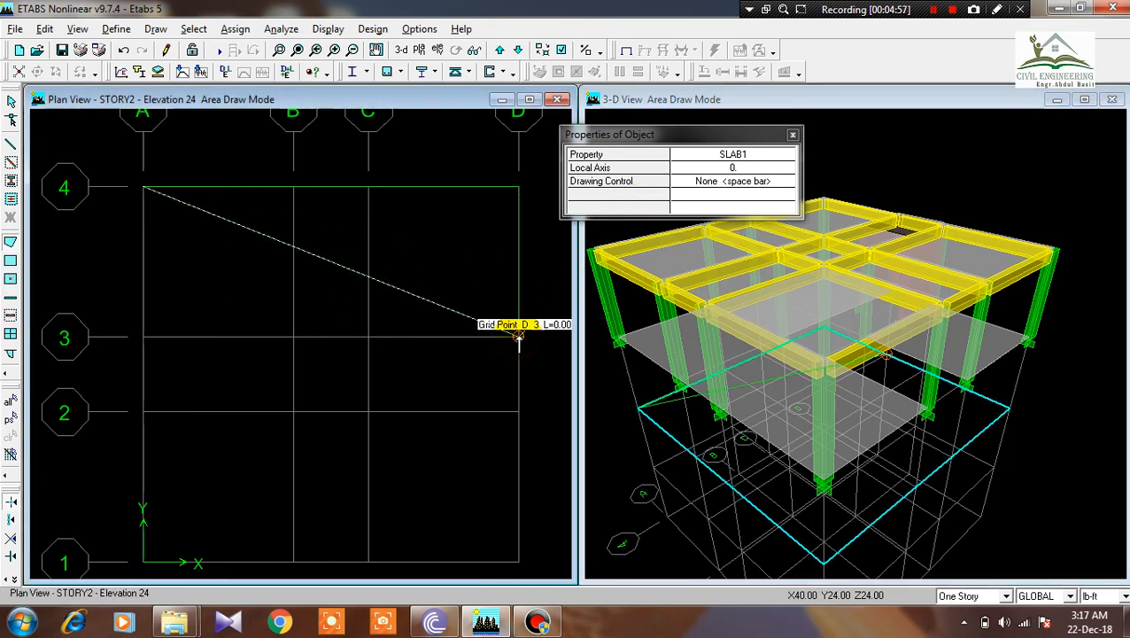
Set the SLAB1 area's drawing control to Parallel to Angle and open its angle value for editing.
click(750, 189)
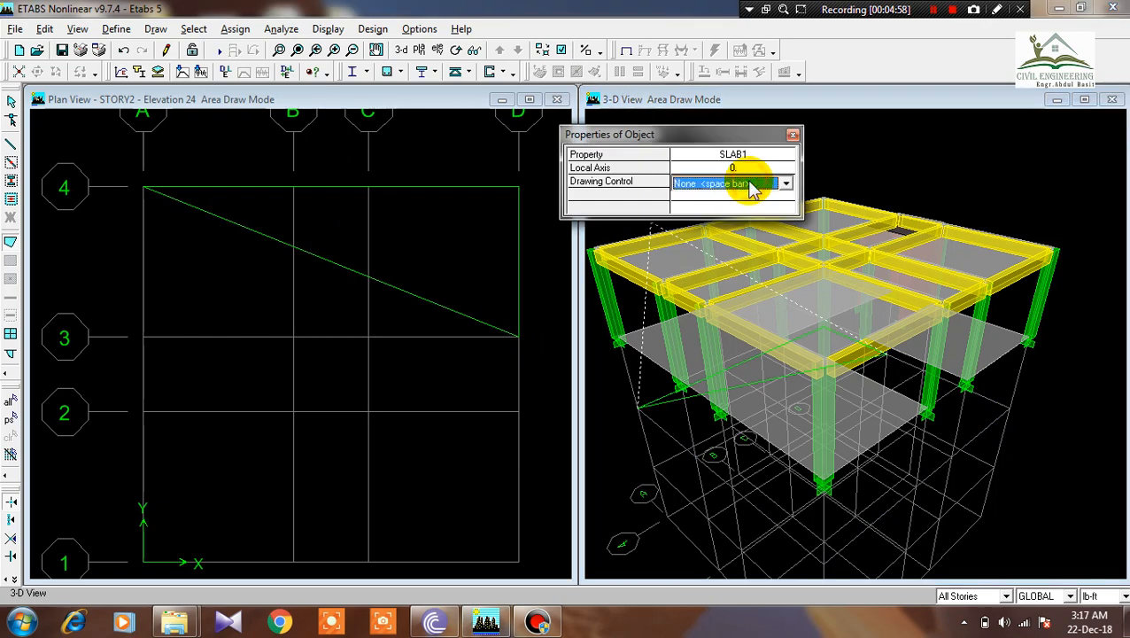
click(751, 186)
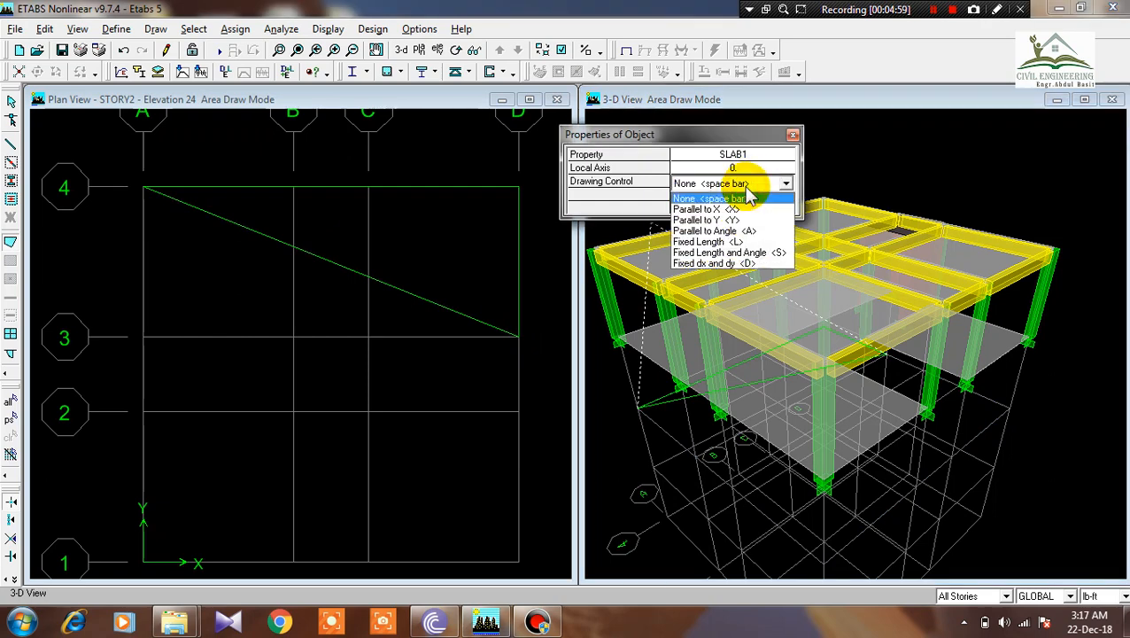
click(735, 231)
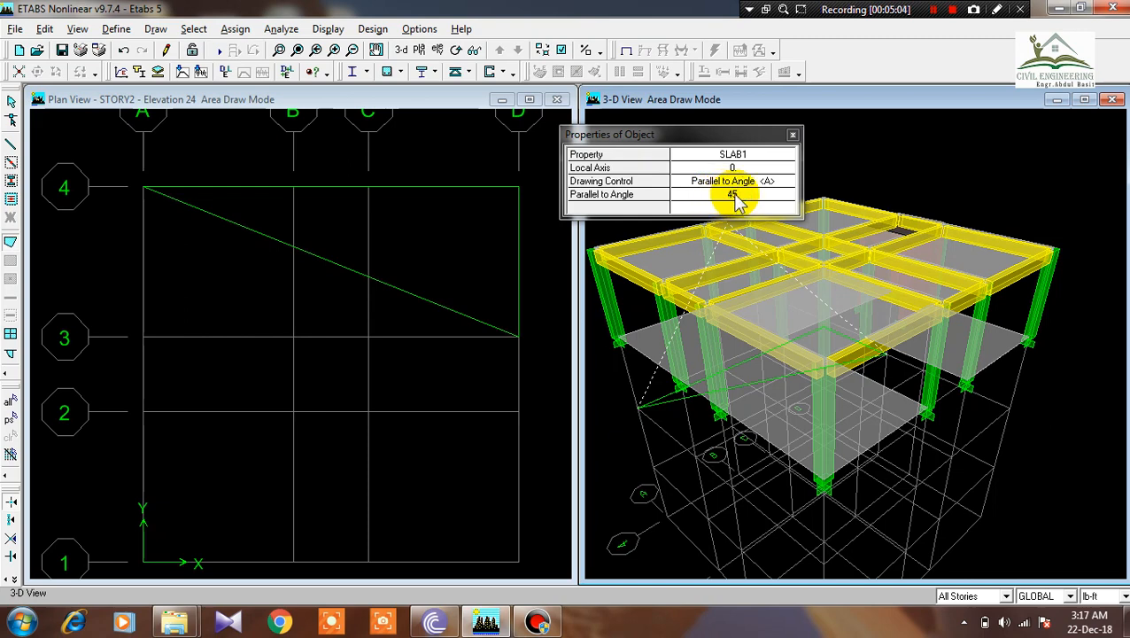
click(735, 196)
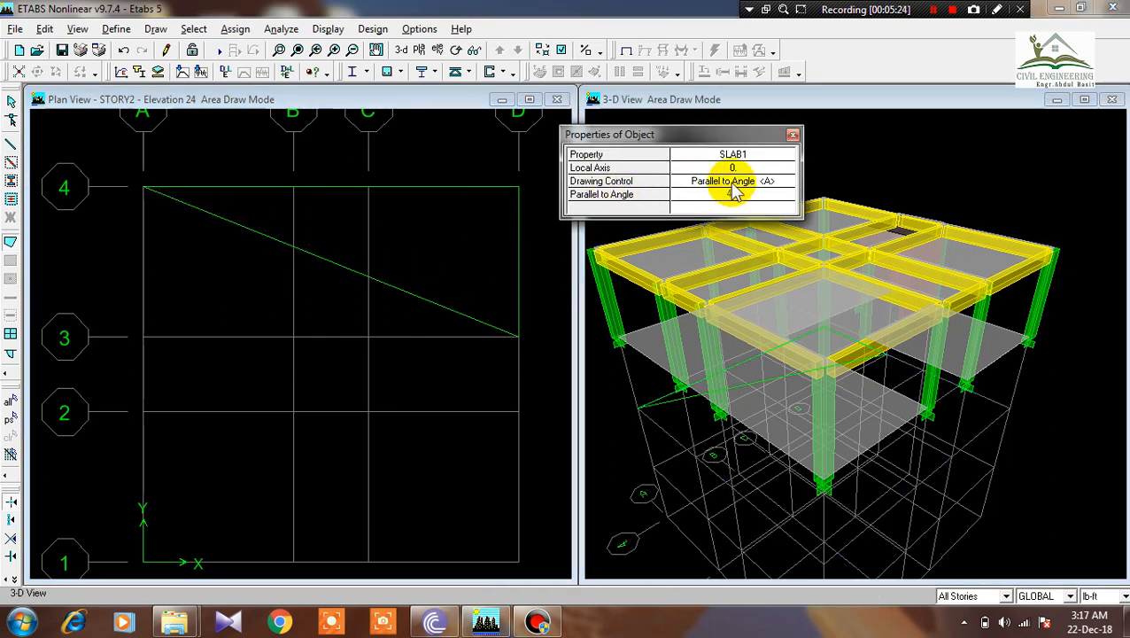
Draw the next slab edge from D3 along gridline 3 towards C with the Fixed Length drawing control set to 10.
click(736, 181)
click(738, 184)
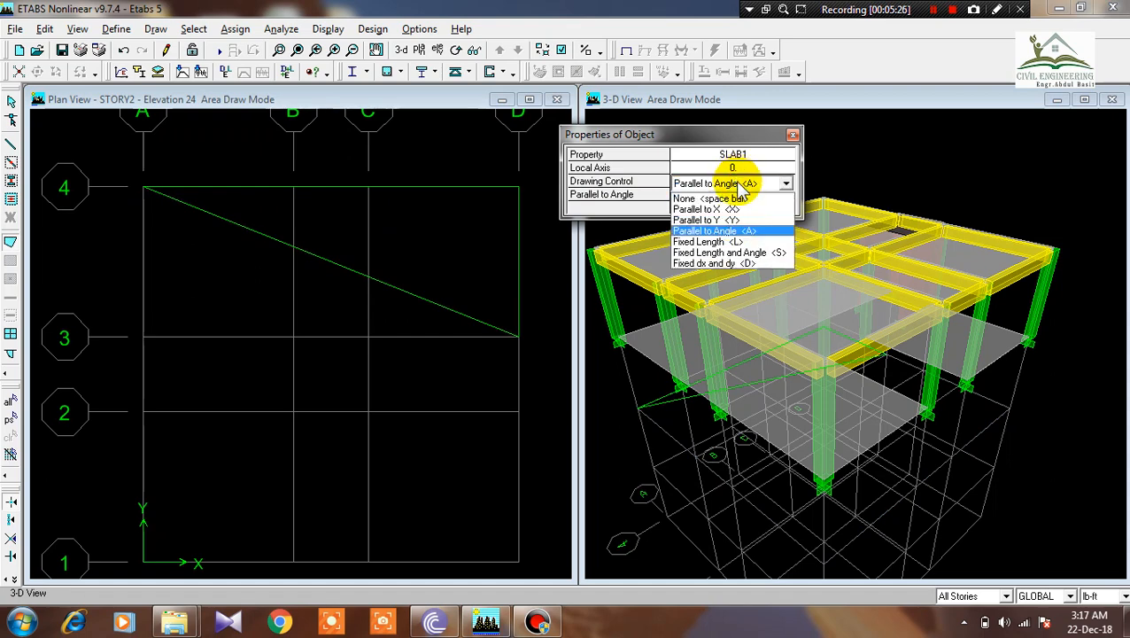
click(731, 242)
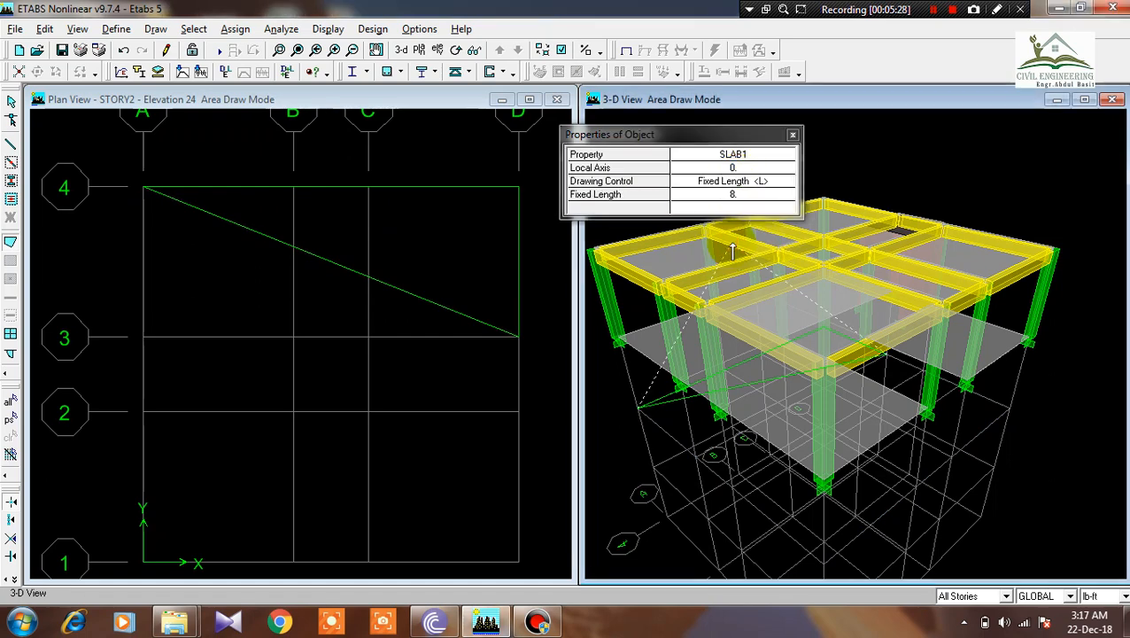
click(735, 195)
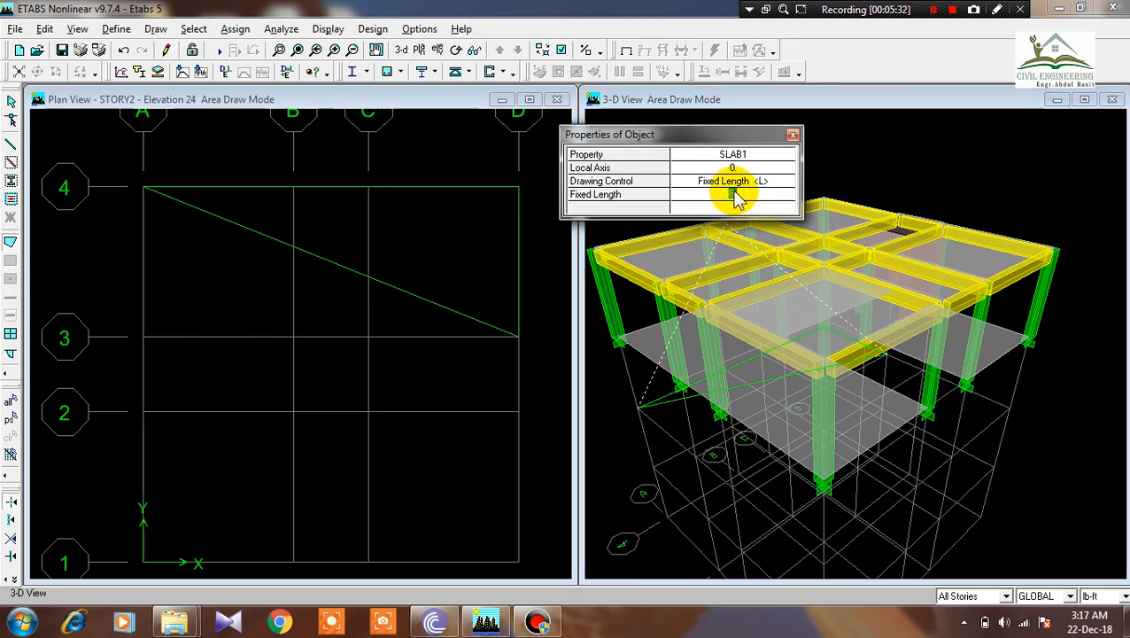
text(10)
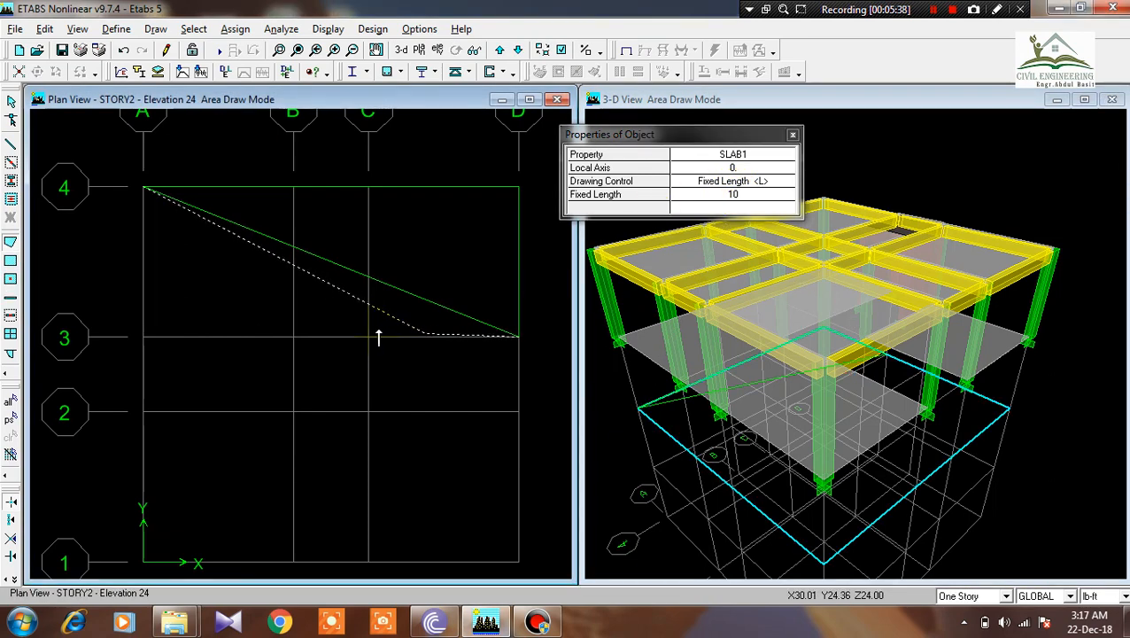
click(424, 337)
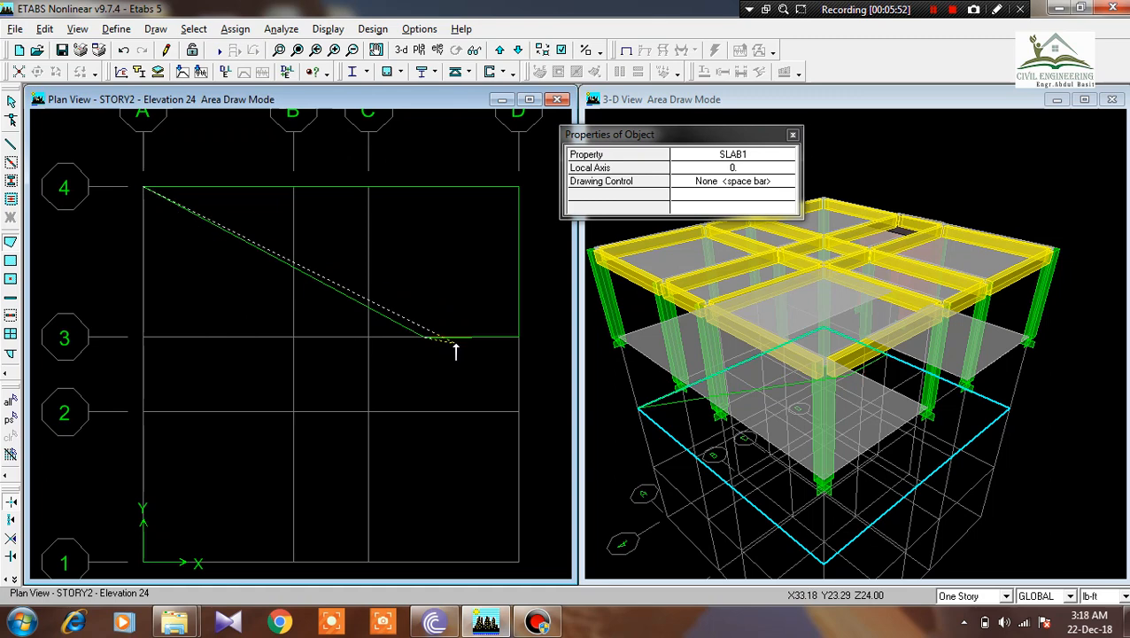
Add a slab edge with Fixed Length and Angle at length 10 and angle 45, and finish the area back at grid point A4.
click(738, 183)
click(738, 183)
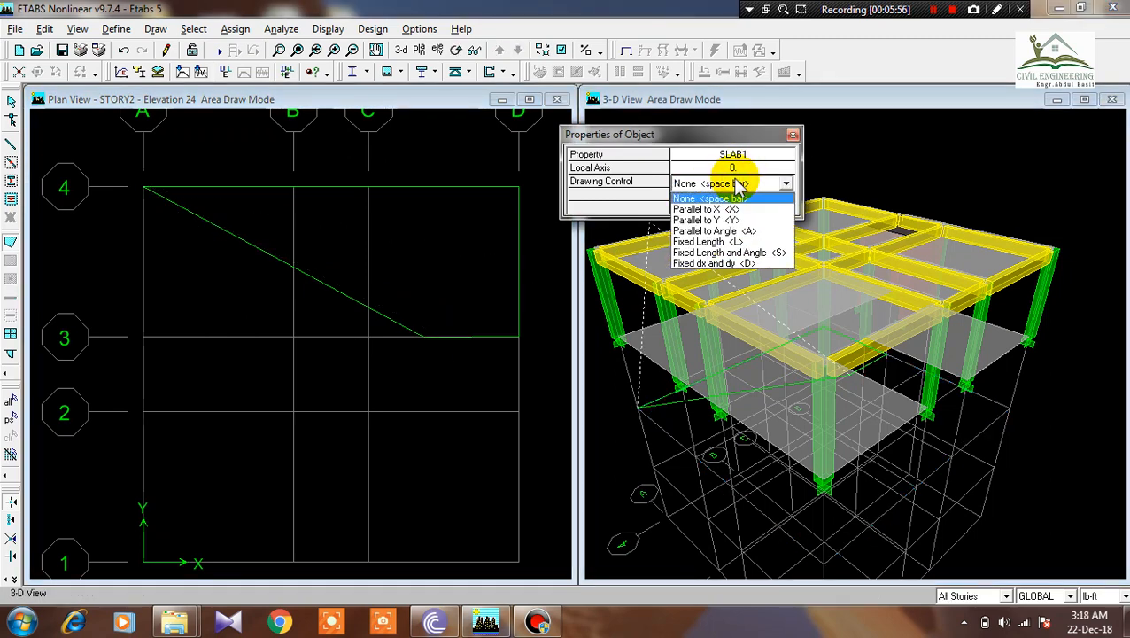
click(747, 254)
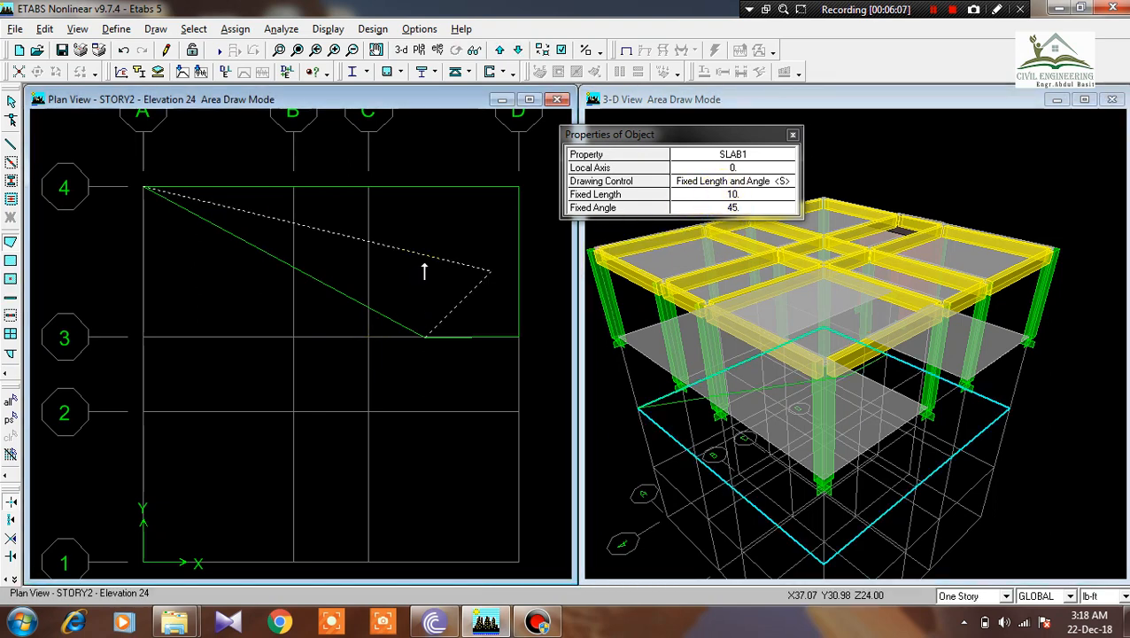
click(488, 270)
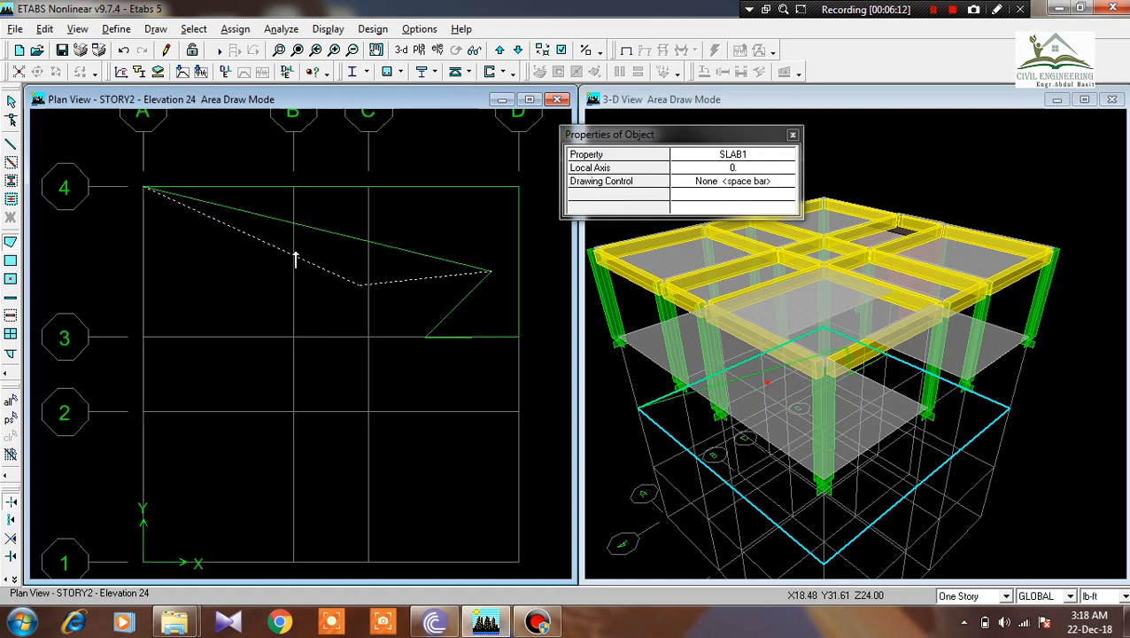
click(144, 187)
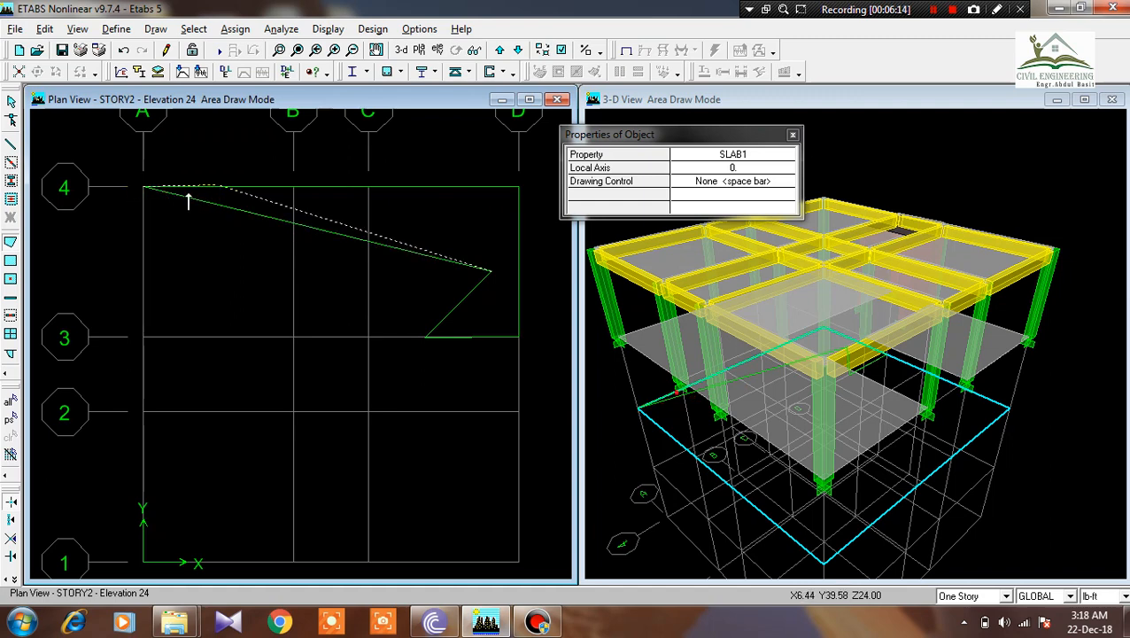
double_click(201, 212)
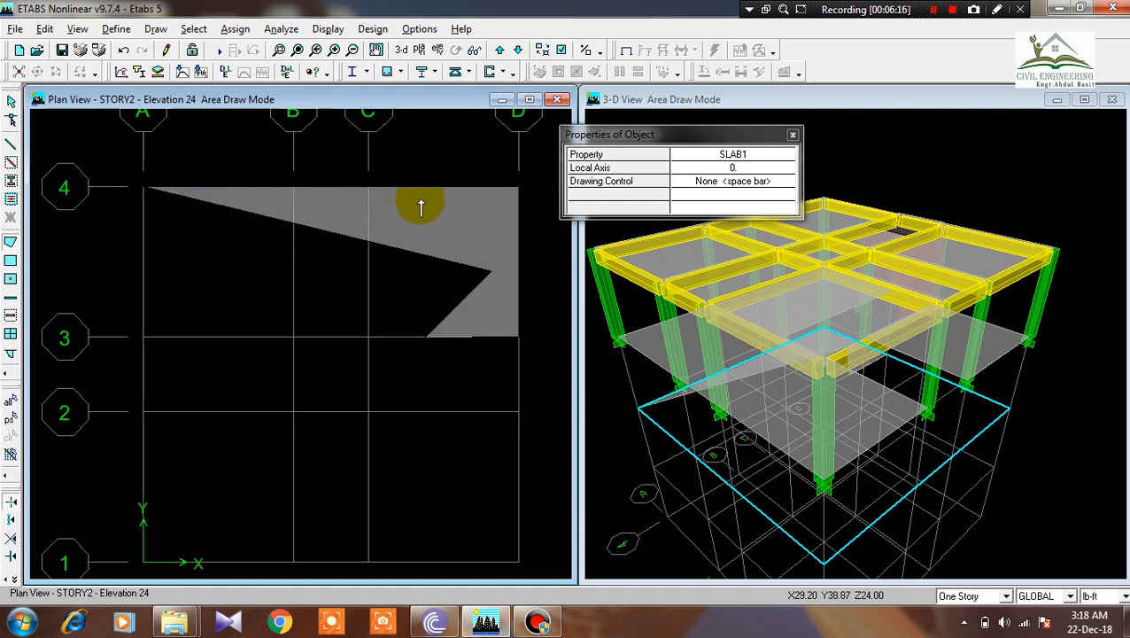
Leave area drawing and select the finished irregular slab on the STORY2 plan.
click(793, 134)
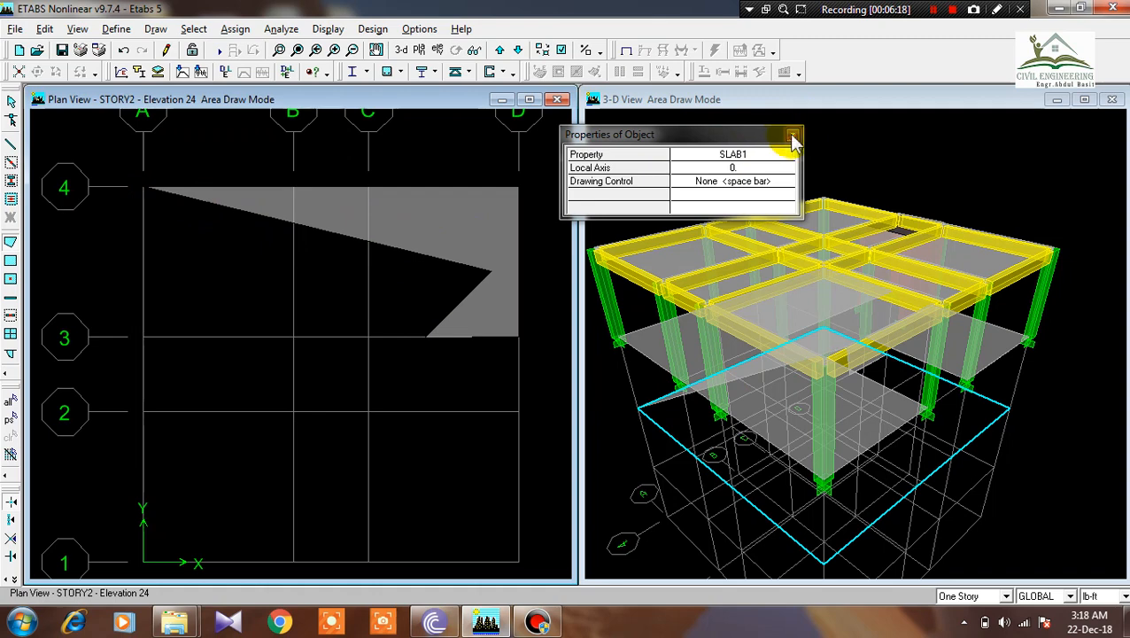
click(11, 103)
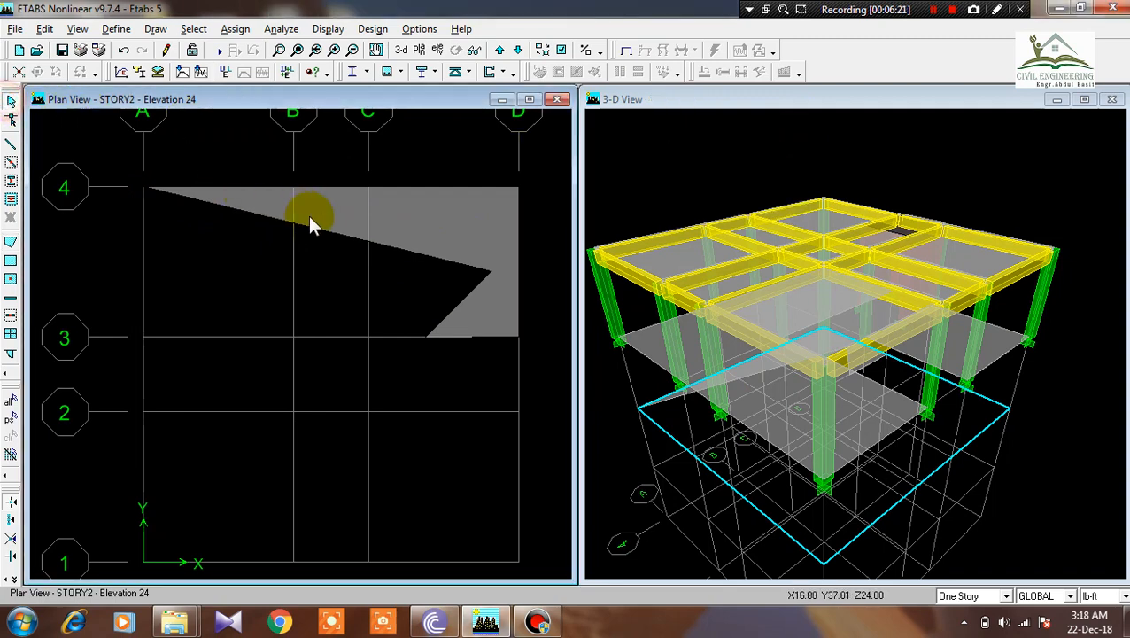
click(339, 217)
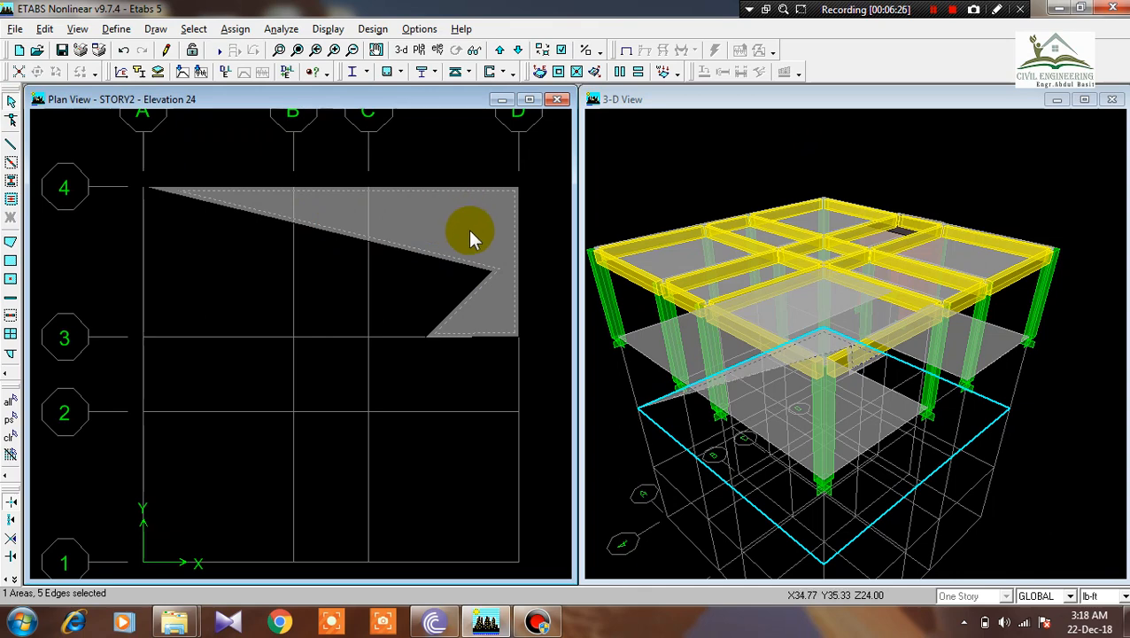
Draw a rectangular SLAB1 area on the STORY2 plan from grid point A3 to B2.
click(11, 269)
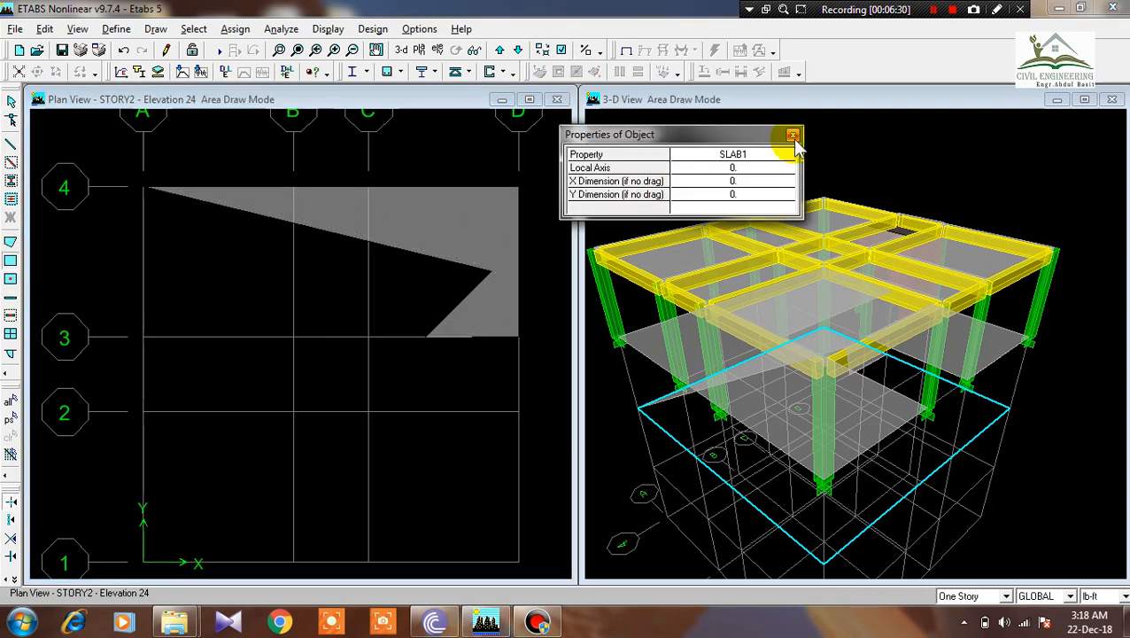
drag(712, 140, 686, 118)
click(701, 135)
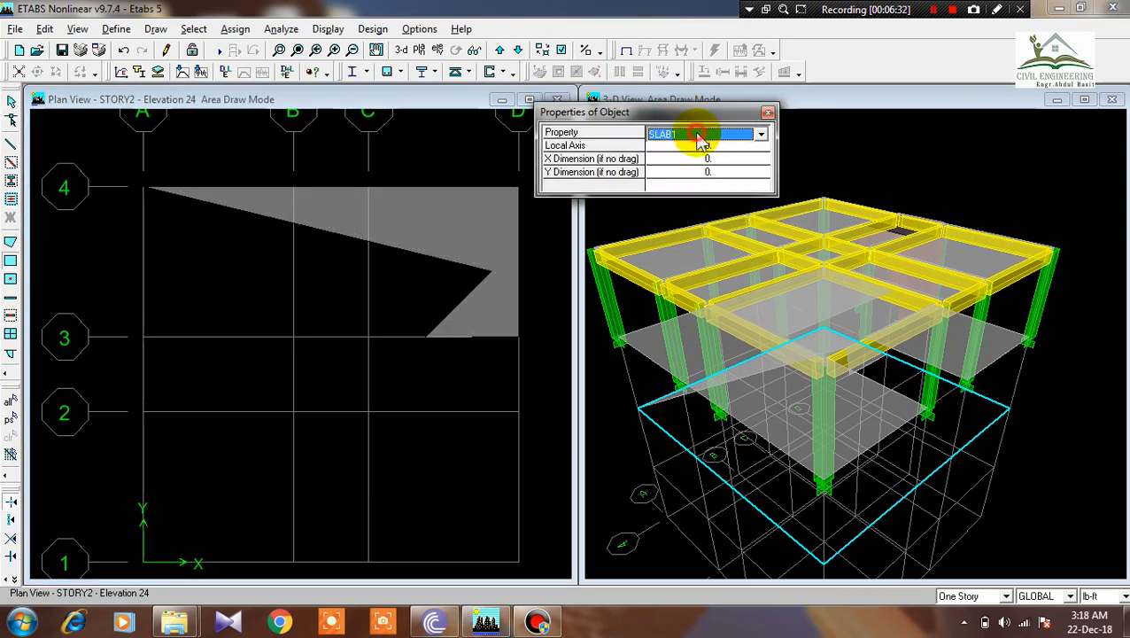
click(714, 135)
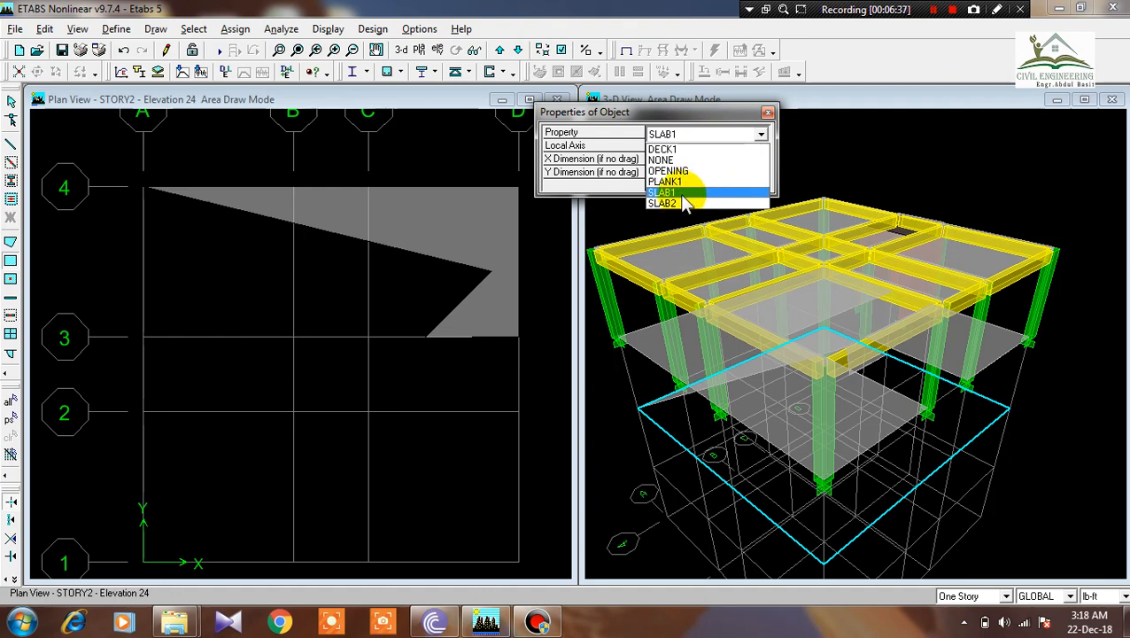
click(672, 194)
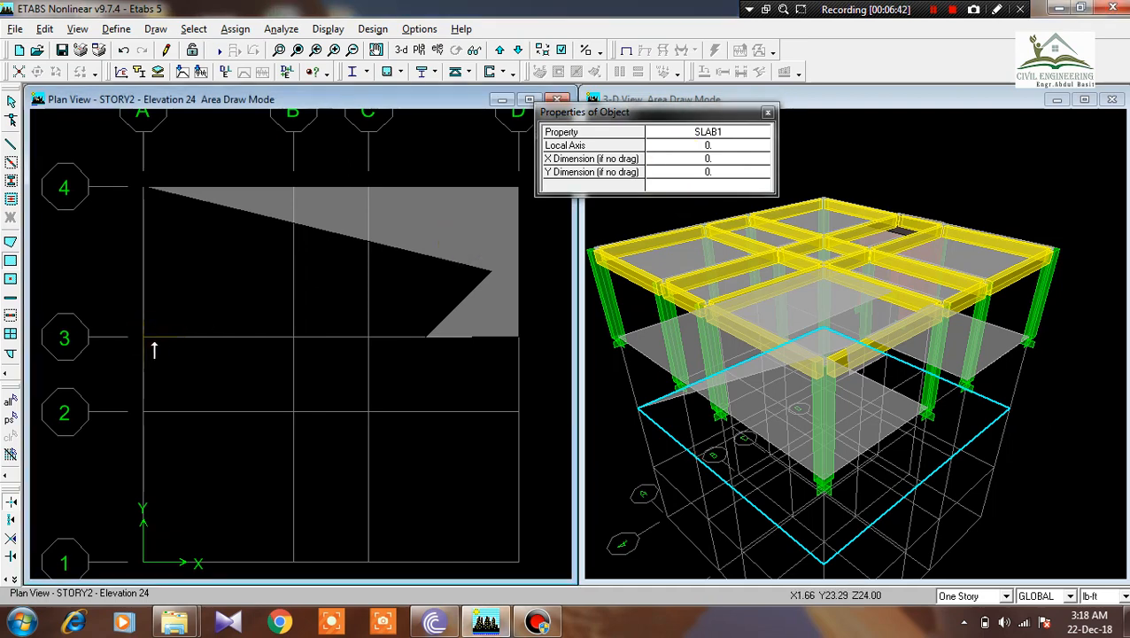
drag(144, 337, 293, 411)
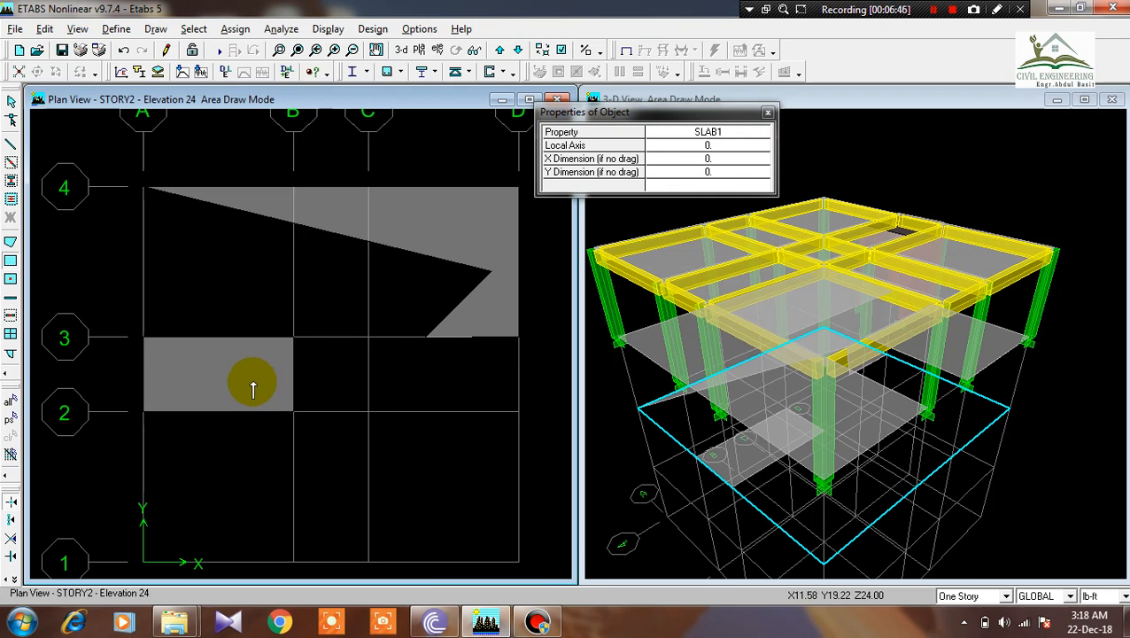
Set the rectangular area's X and Y dimensions to 2 and place SLAB1 squares at grid points C2 and D2.
click(695, 160)
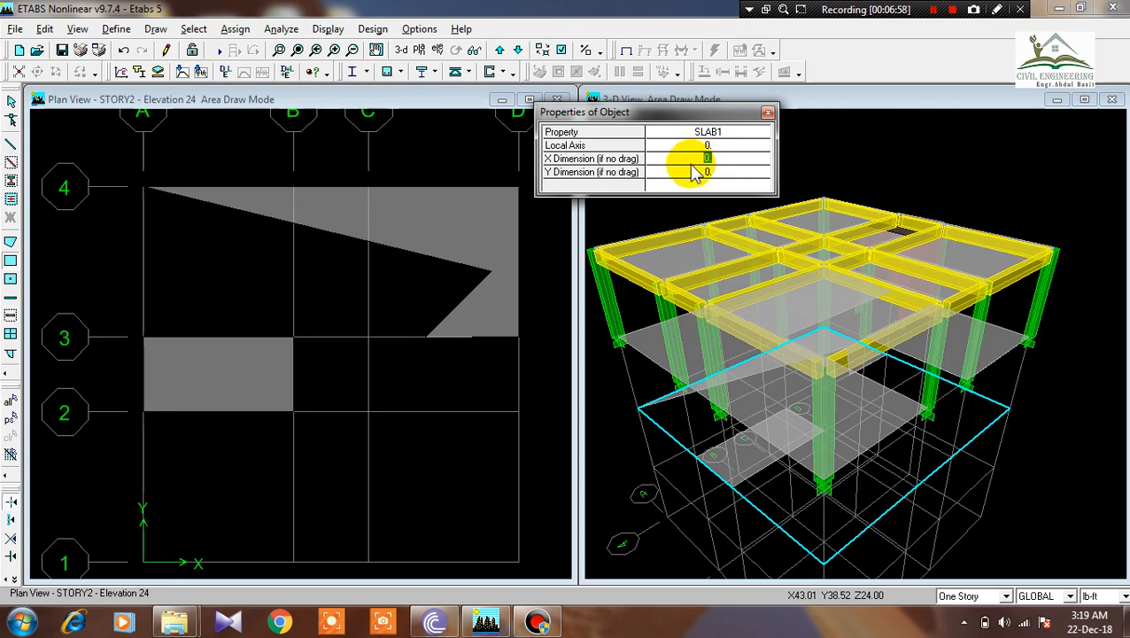
text(2)
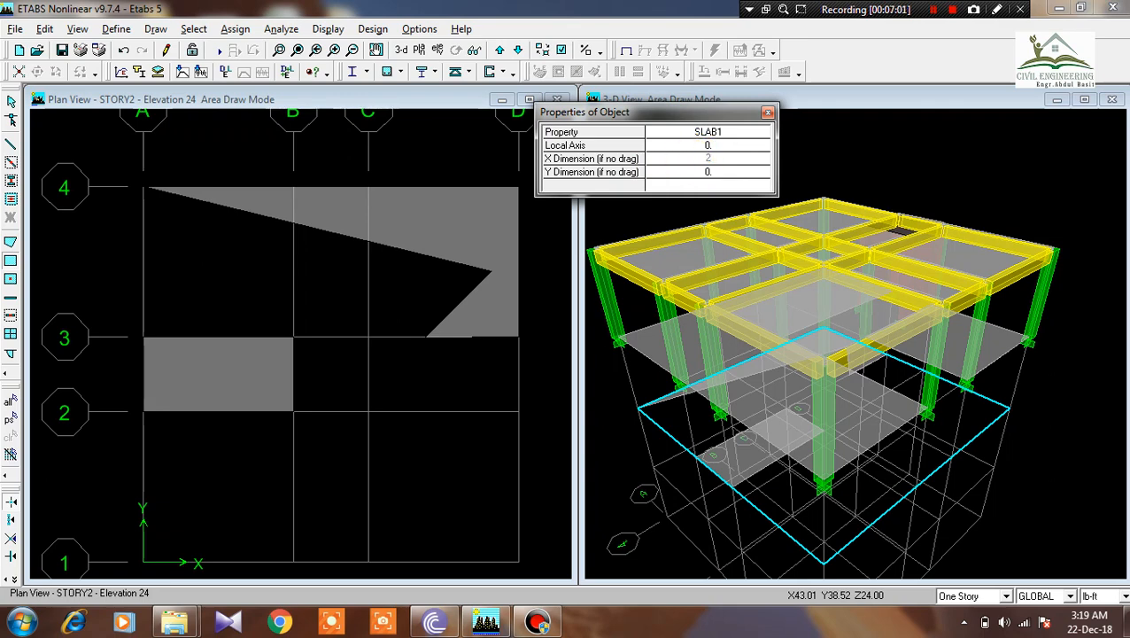
click(709, 172)
text(2)
click(369, 412)
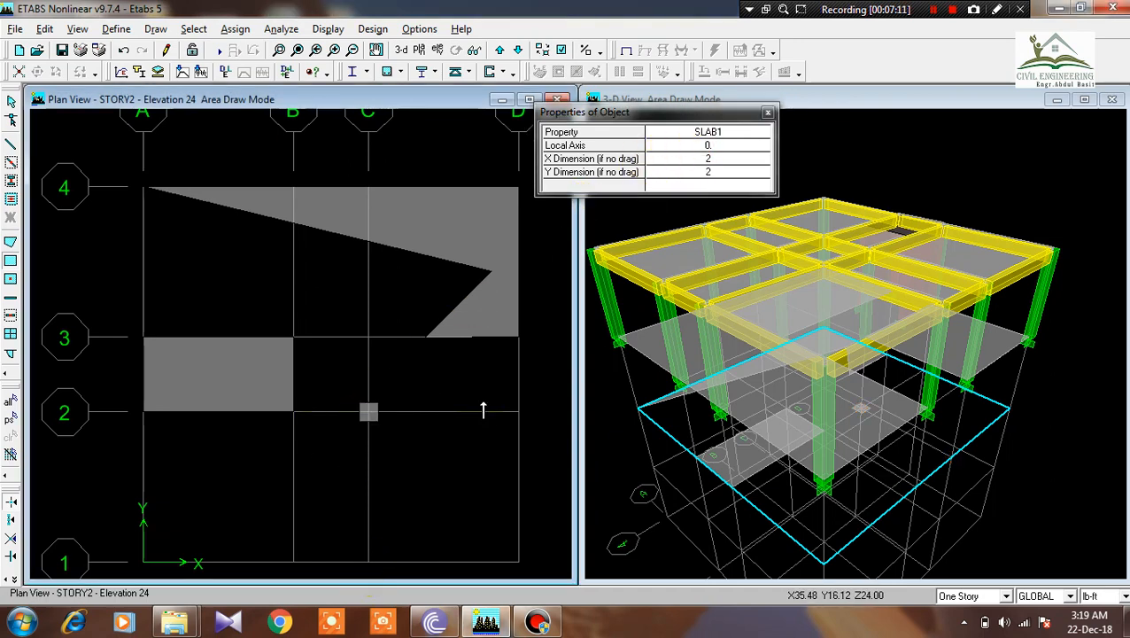
click(519, 411)
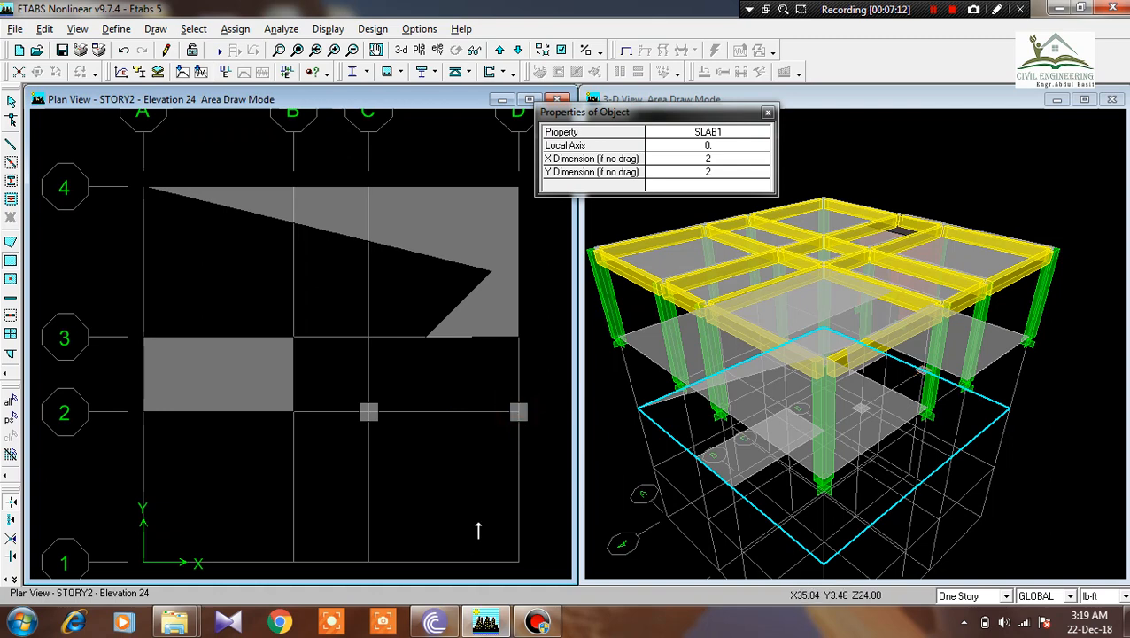
Set the X and Y dimensions to 3, place SLAB1 squares at B1, near B2 and at A4, and close the object properties.
click(709, 159)
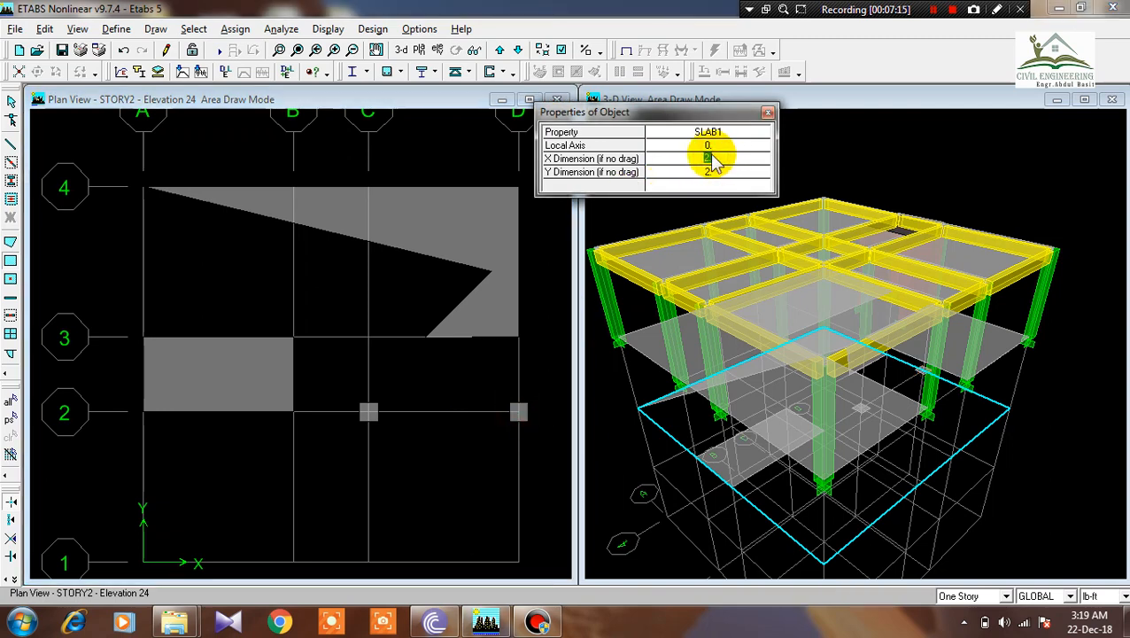
text(3)
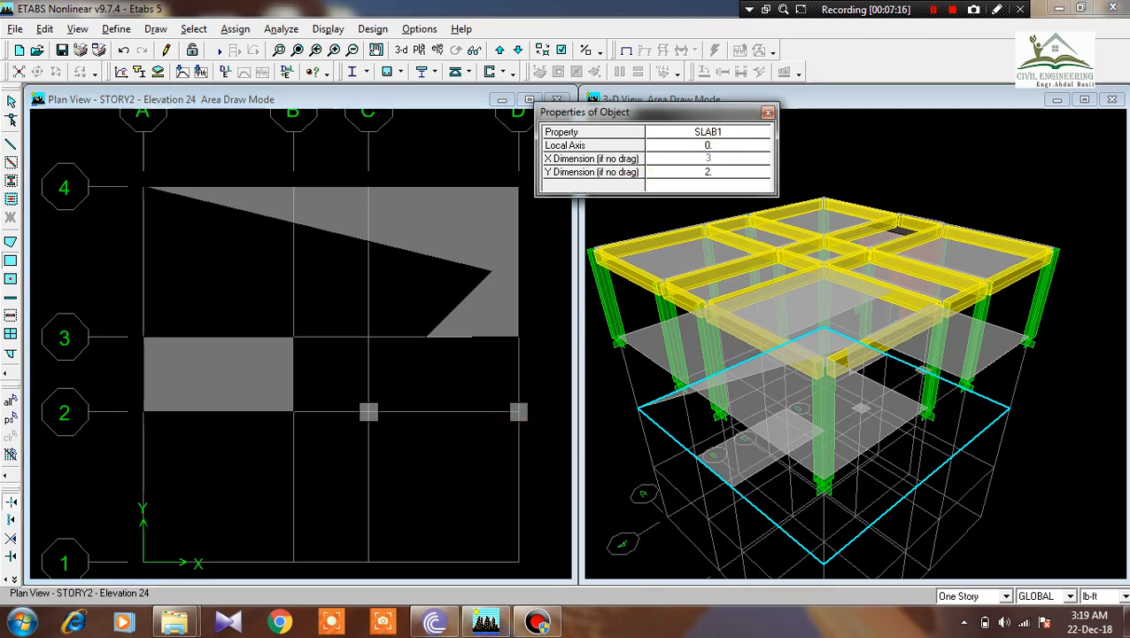
click(717, 173)
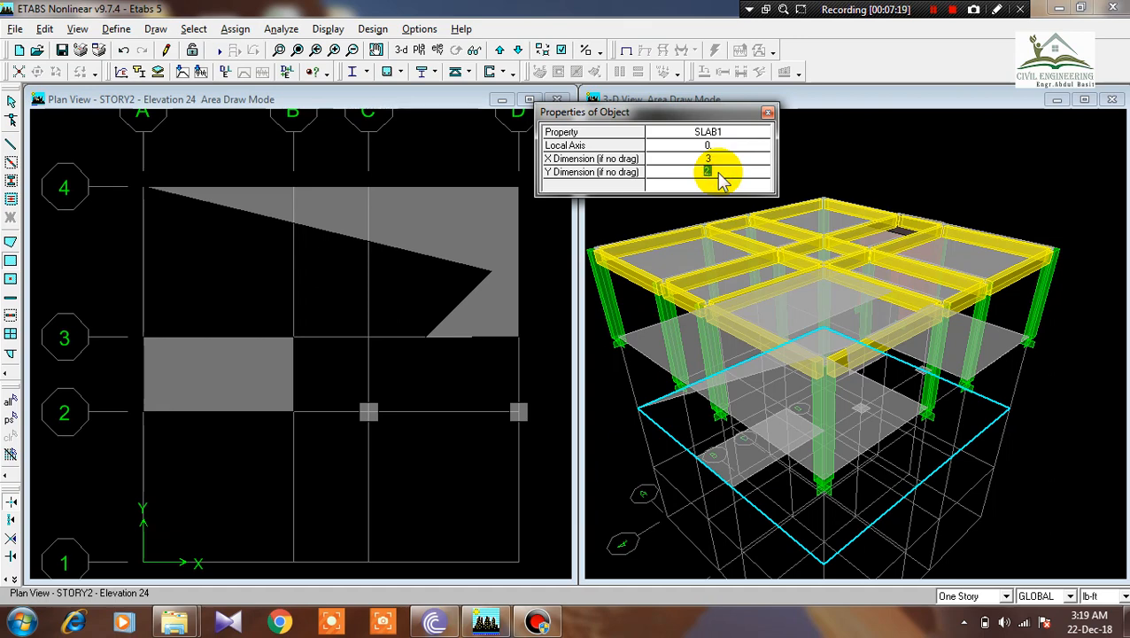
text(3)
click(720, 176)
click(308, 562)
click(293, 412)
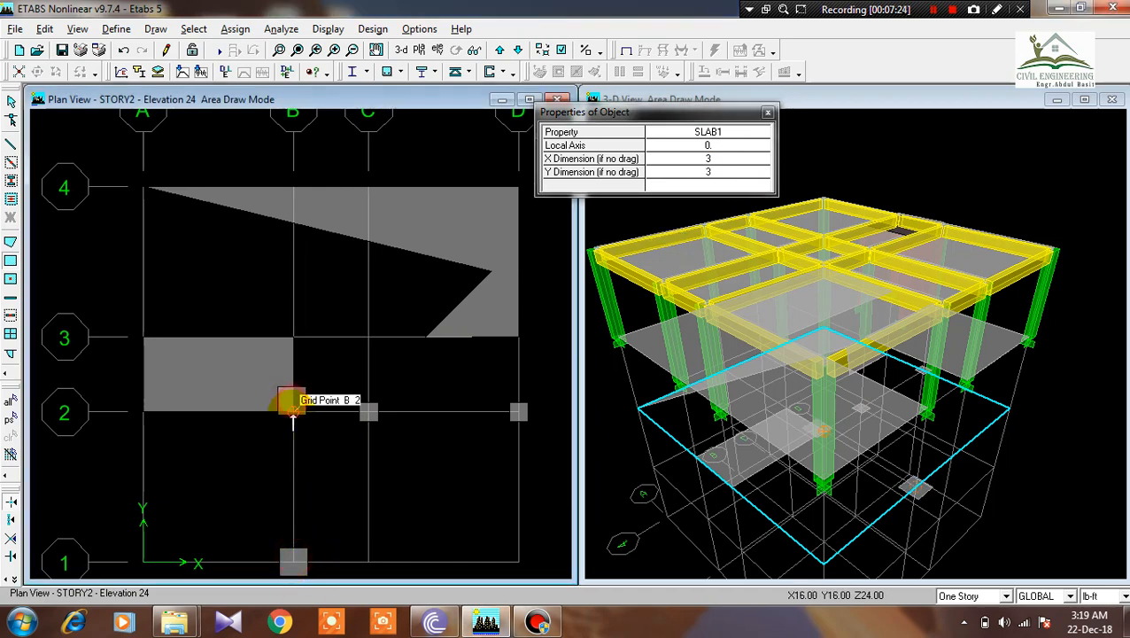
click(144, 188)
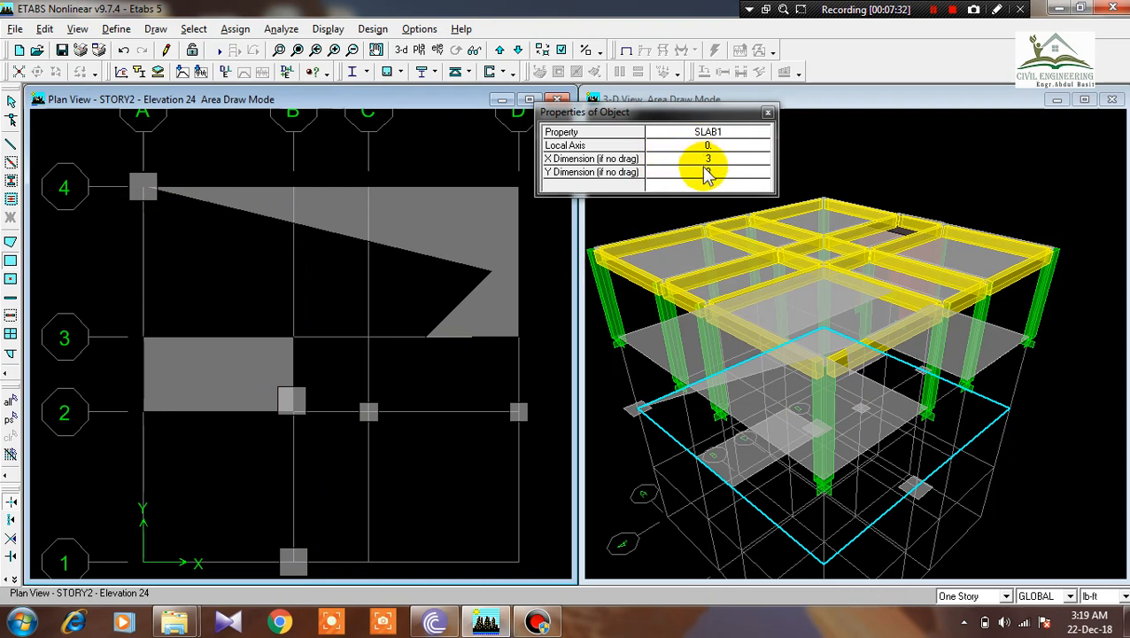
click(768, 113)
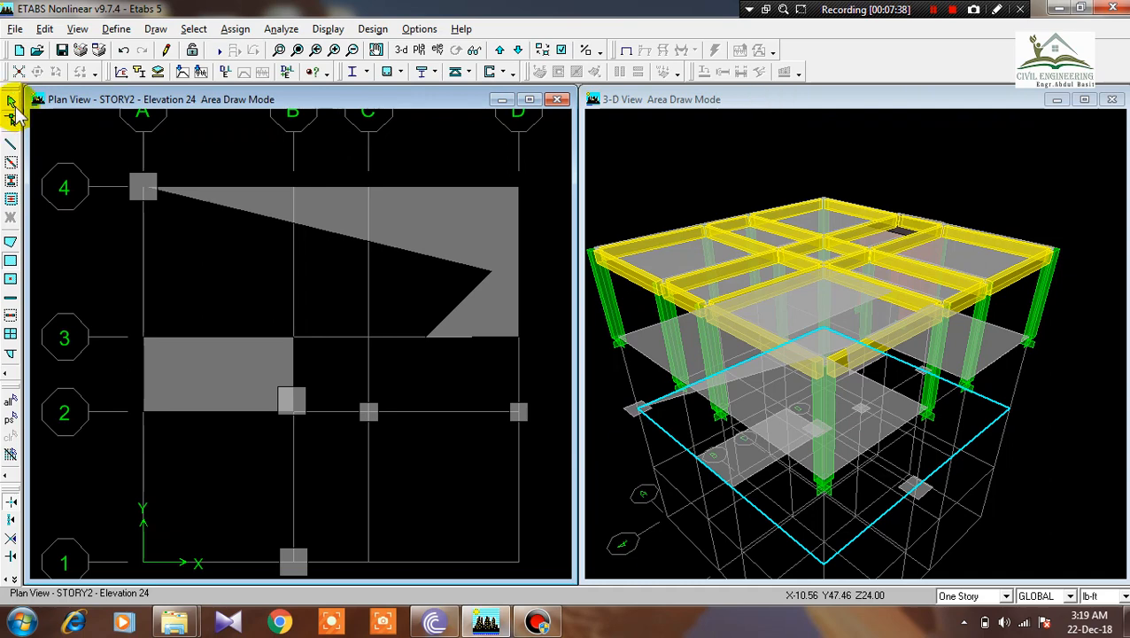
Create SLAB2 areas in the STORY2 plan bays A-B/3-4, A-B/1-2, C-D/1-2 and C-D/2-3 by picking inside each bay.
click(11, 104)
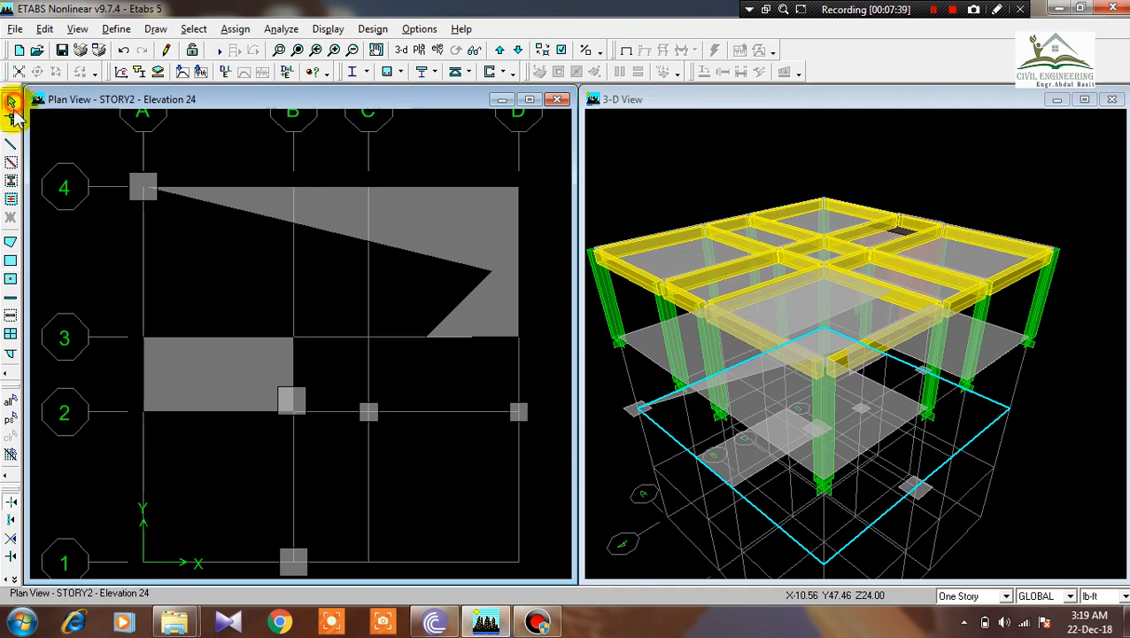
click(10, 282)
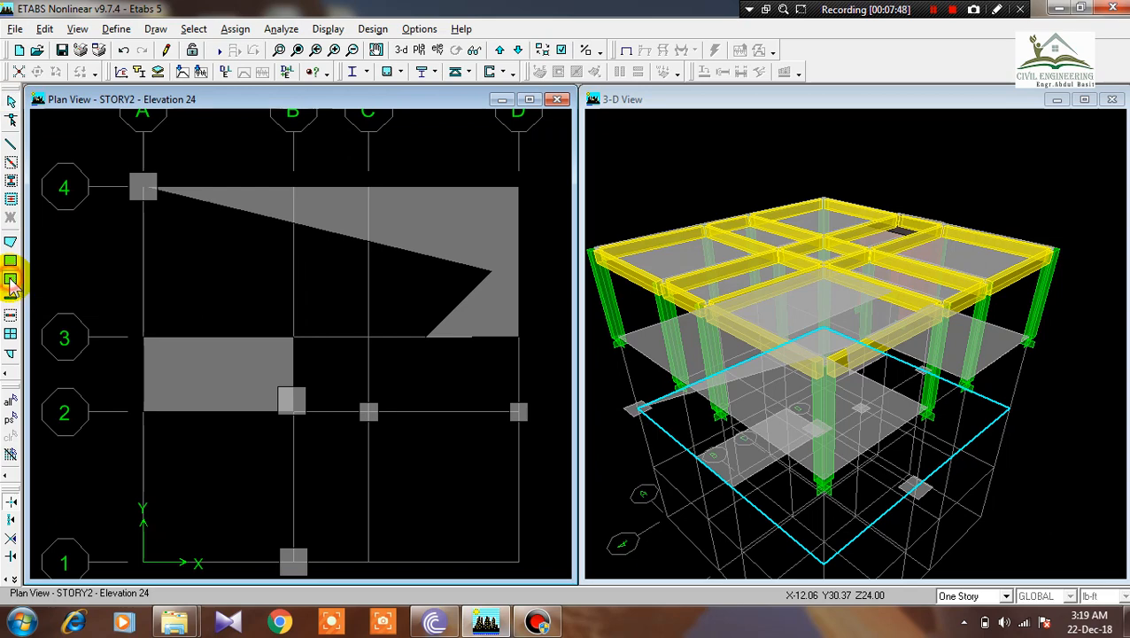
click(757, 133)
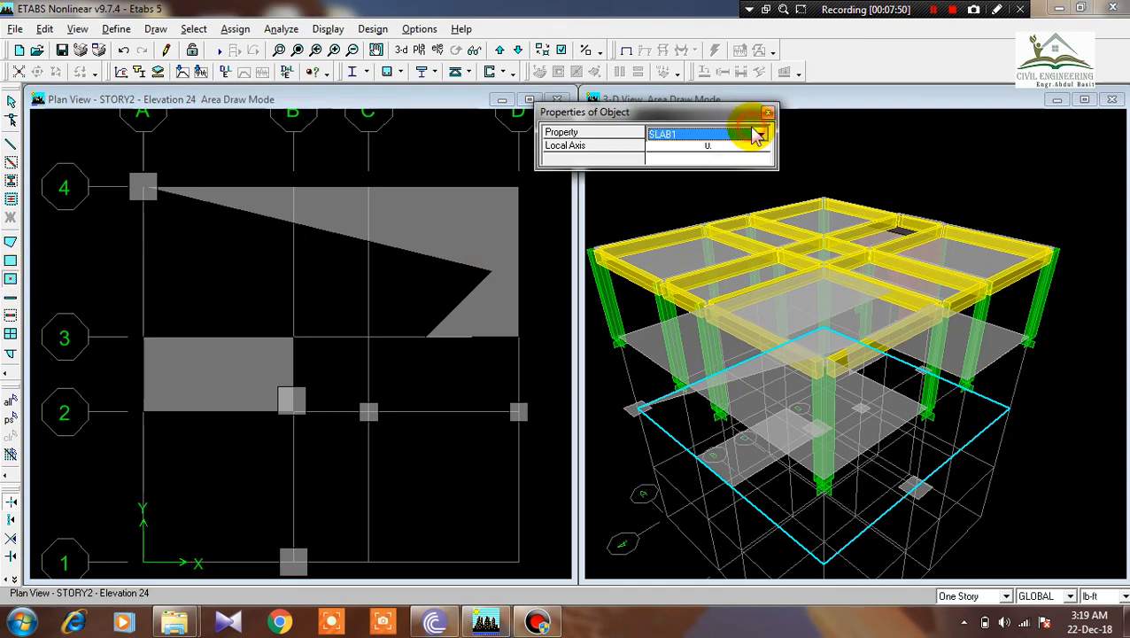
click(760, 133)
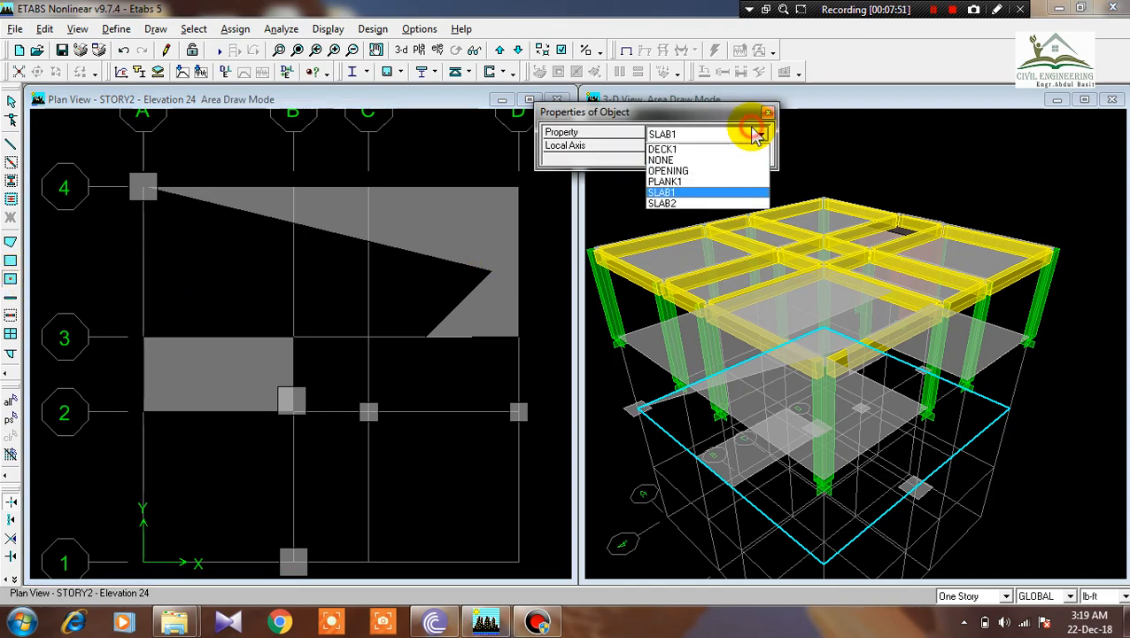
click(661, 203)
click(191, 311)
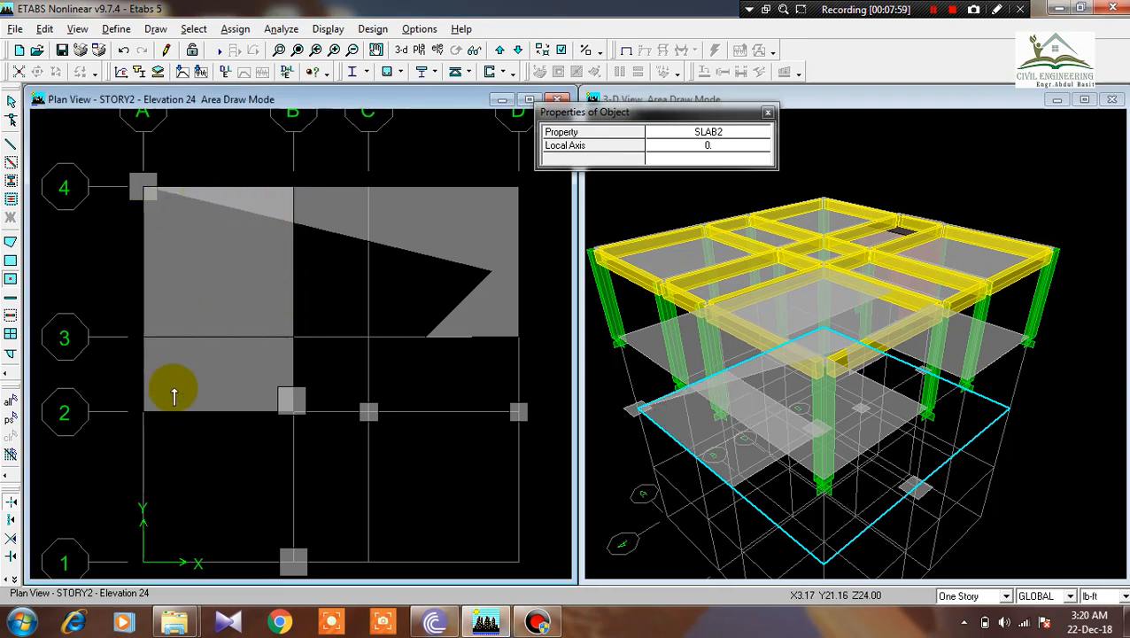
click(220, 498)
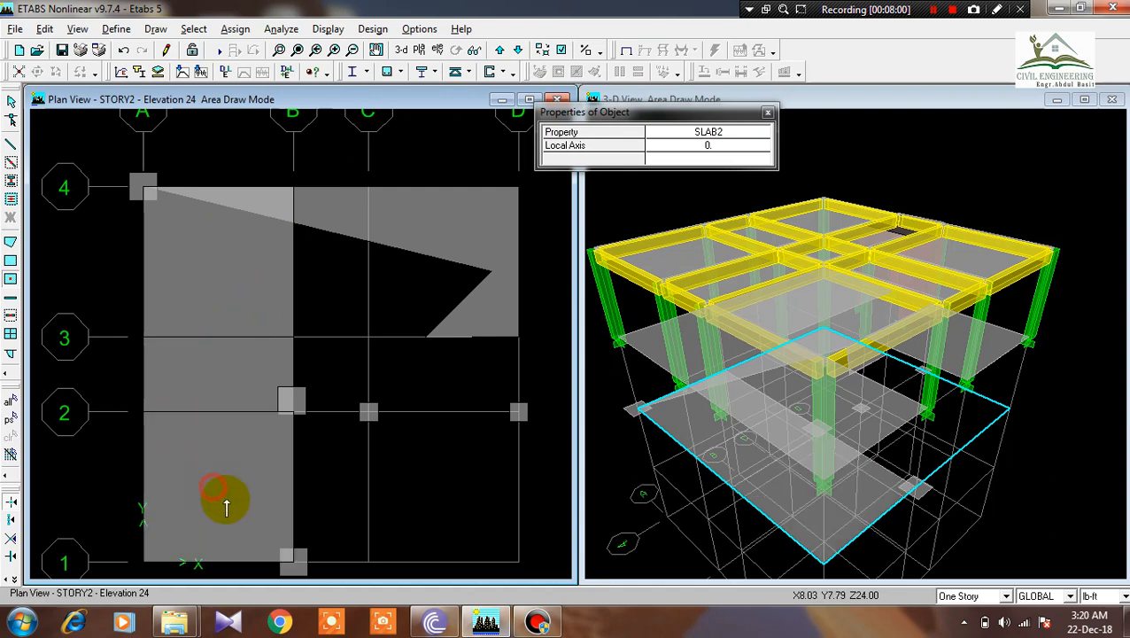
click(456, 494)
click(434, 368)
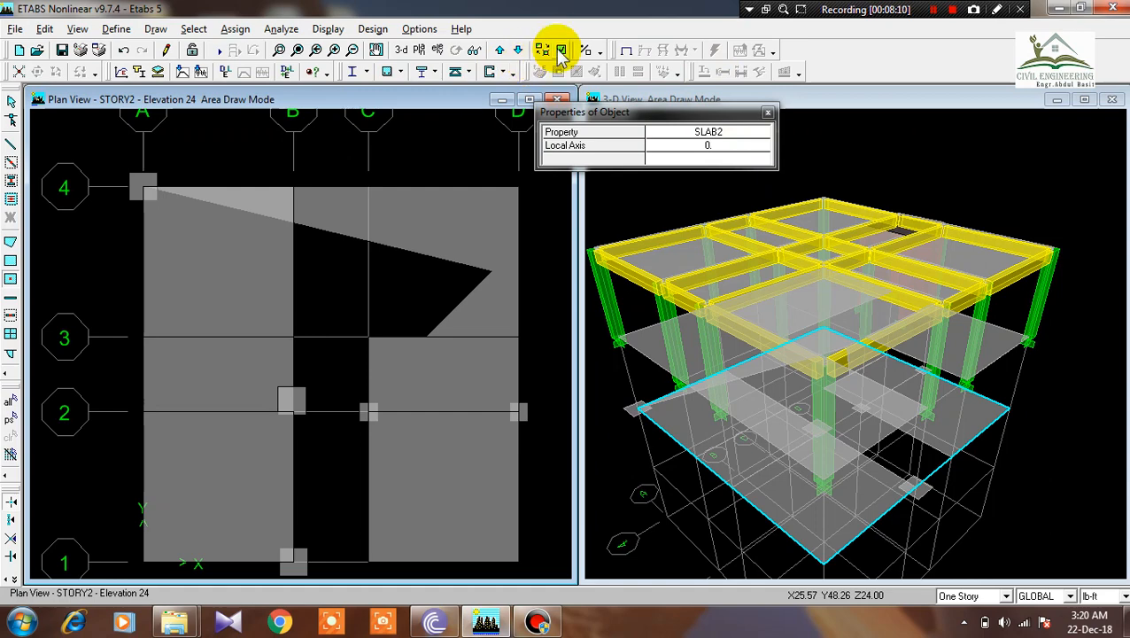
Show elevation 1 and draw a rectangular WALL1 area from grid point A at STORY3 to B at STORY2.
click(434, 48)
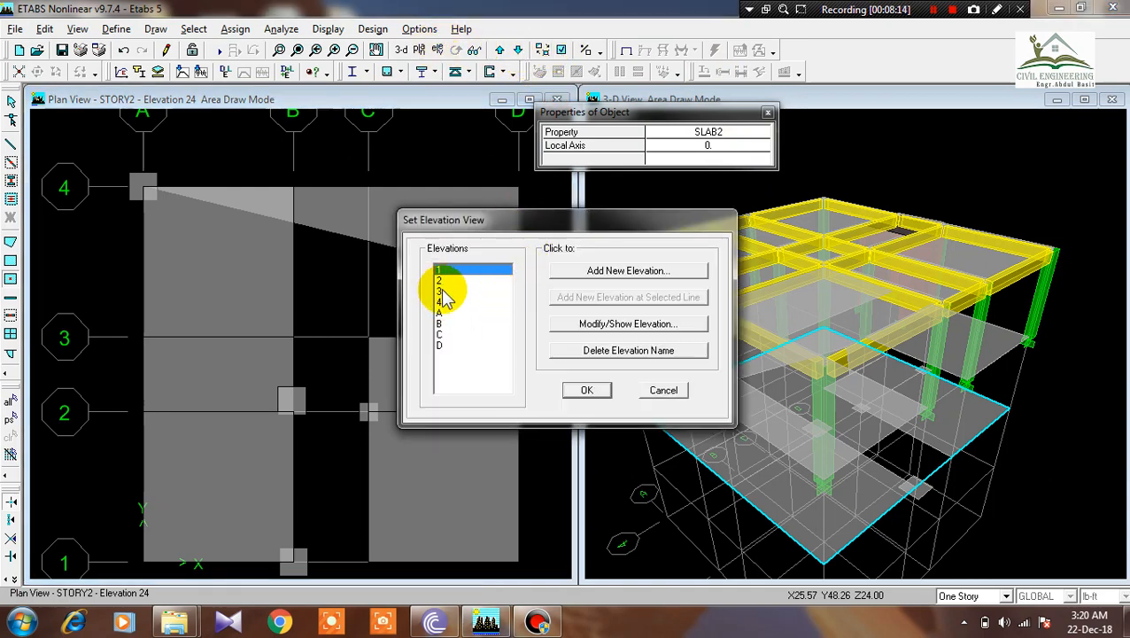
click(580, 390)
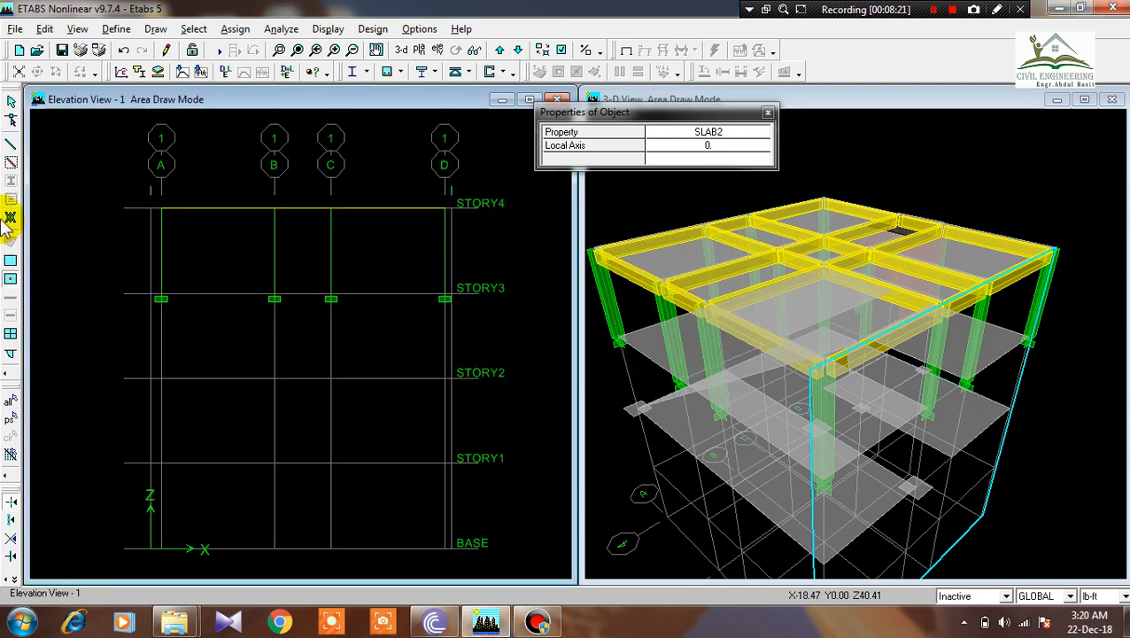
click(9, 263)
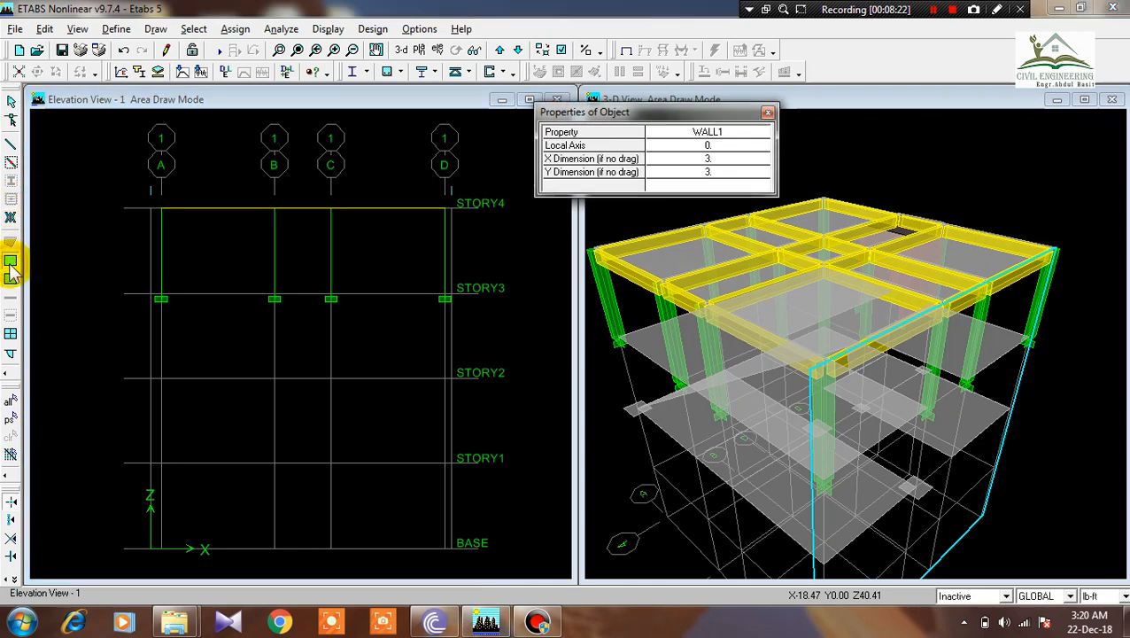
click(724, 135)
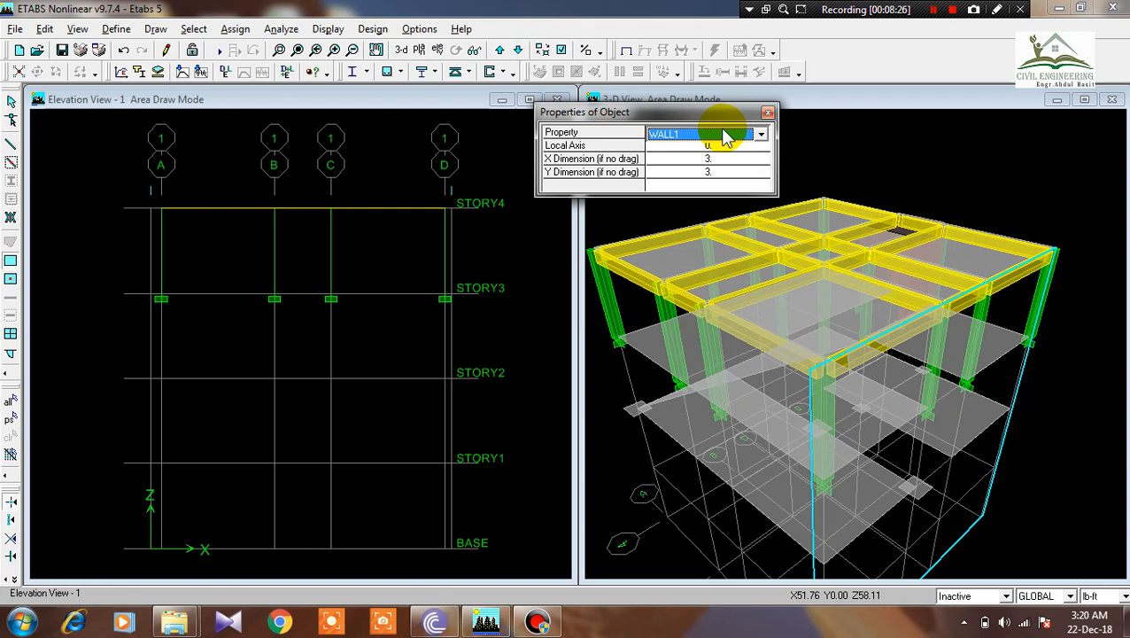
click(724, 135)
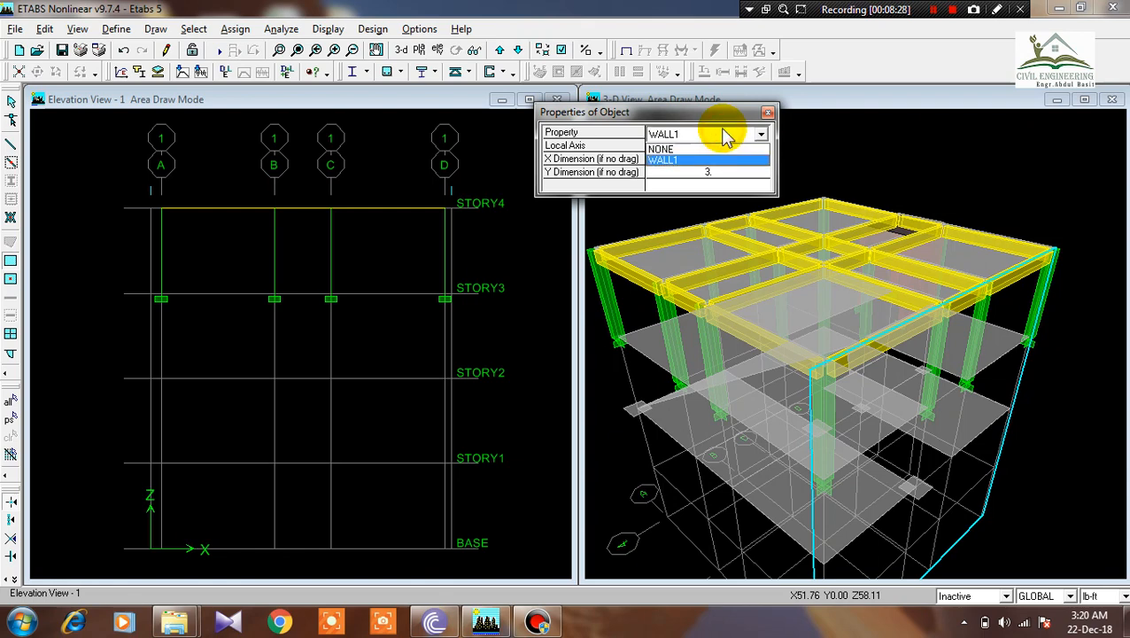
click(676, 160)
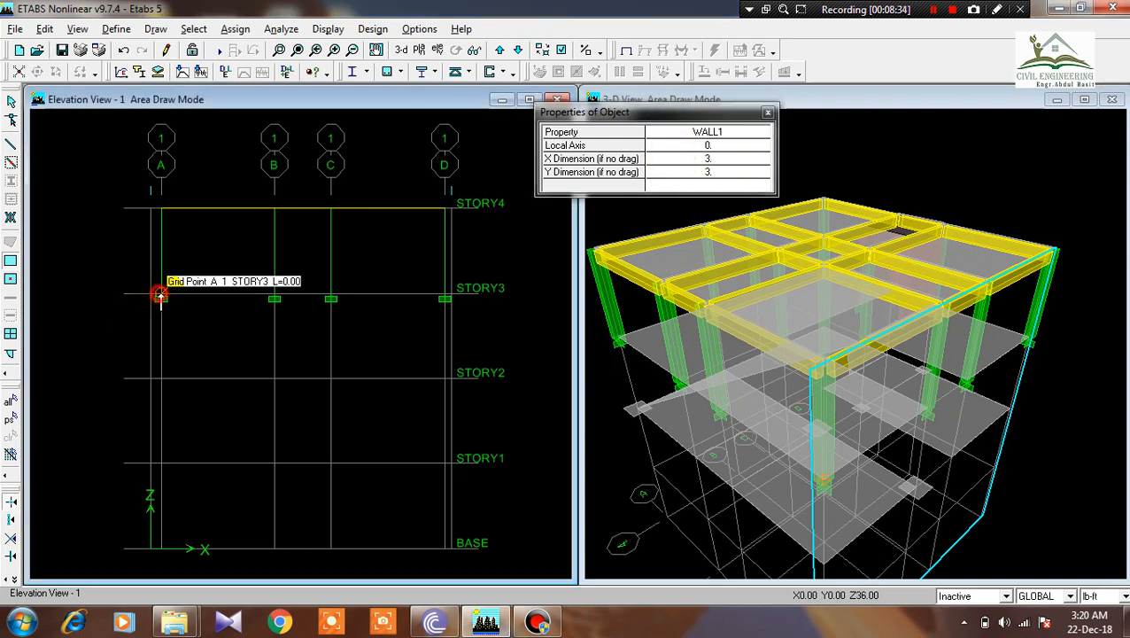
drag(161, 293, 275, 378)
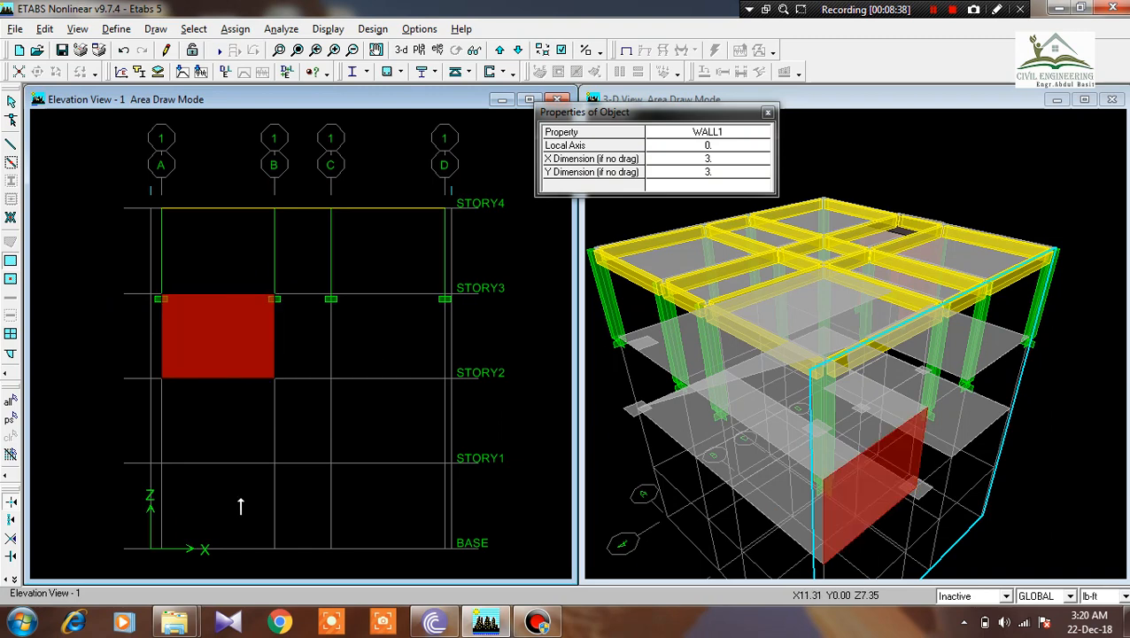
Fill the remaining elevation 1 panels between STORY1 and STORY3 with WALL1 areas by picking inside each panel.
click(11, 278)
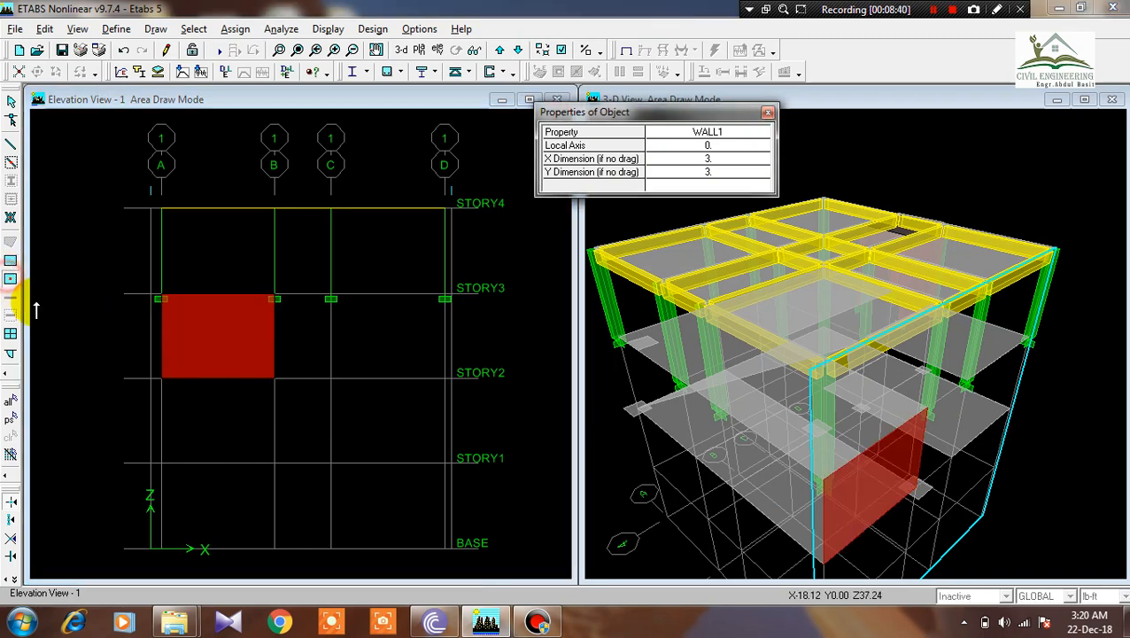
click(198, 433)
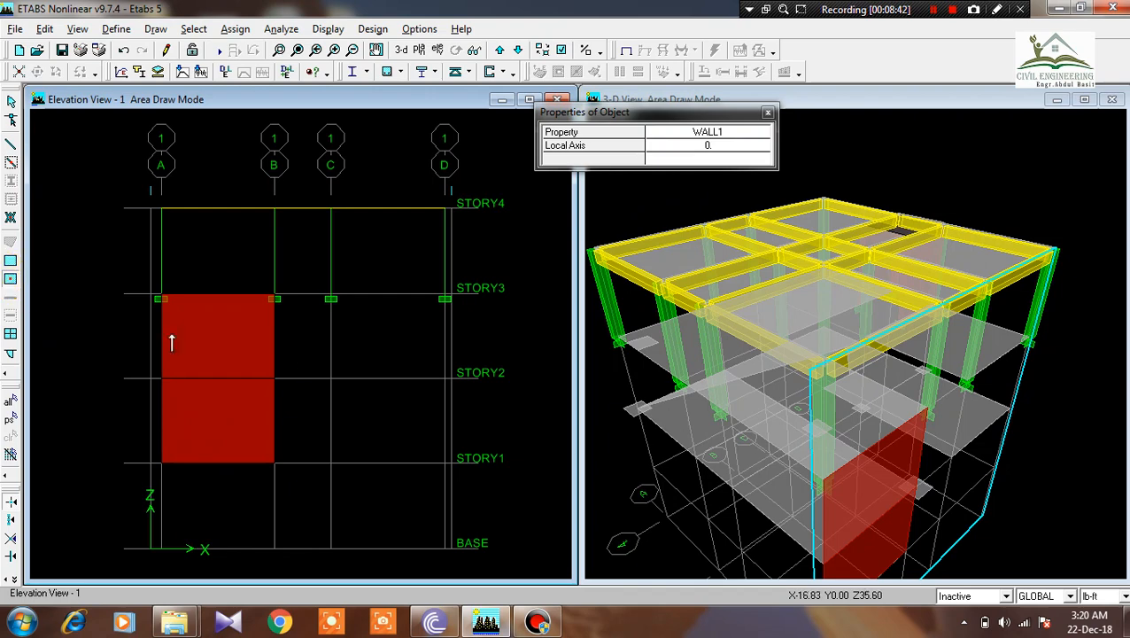
click(310, 365)
click(310, 421)
click(379, 349)
click(371, 427)
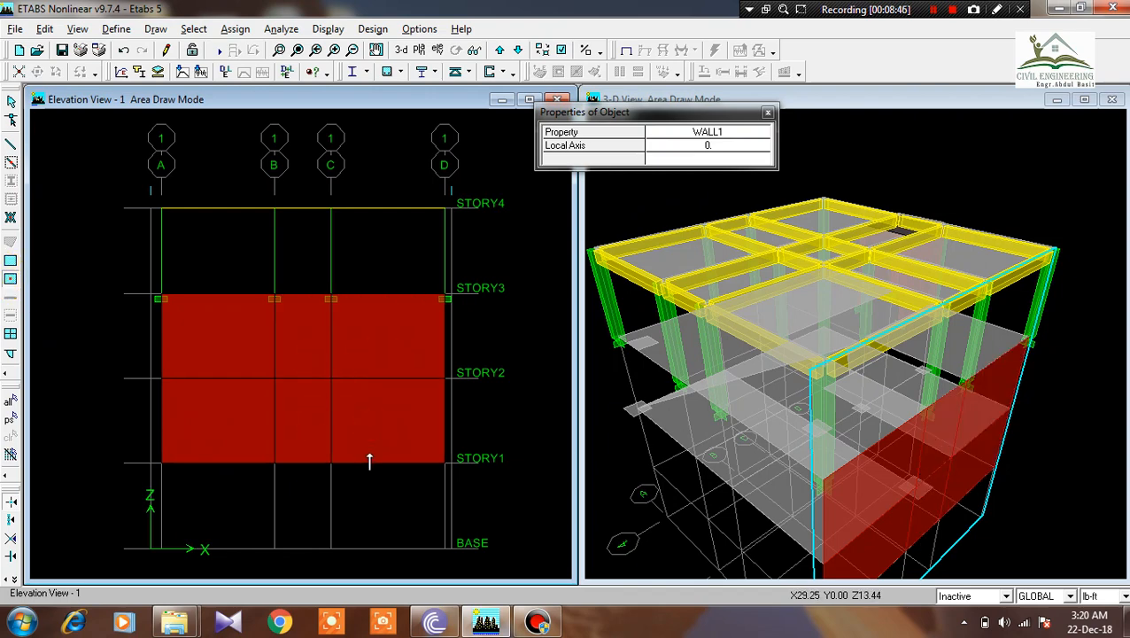
Fill the three elevation 1 panels between STORY3 and STORY4 with WALL1 areas.
click(219, 266)
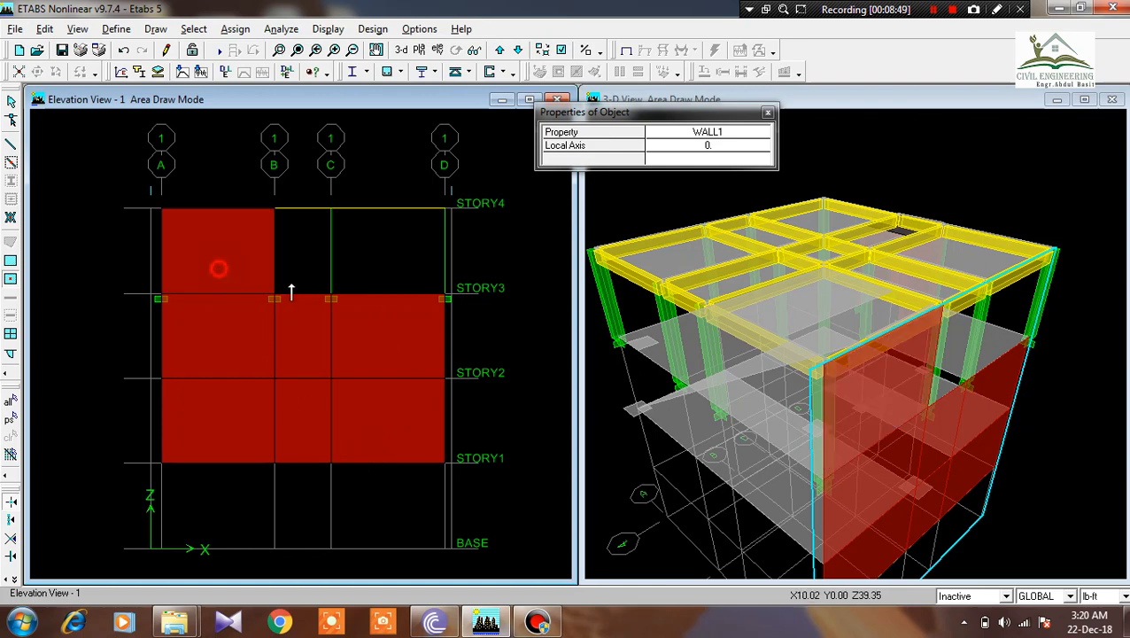
click(298, 287)
click(365, 259)
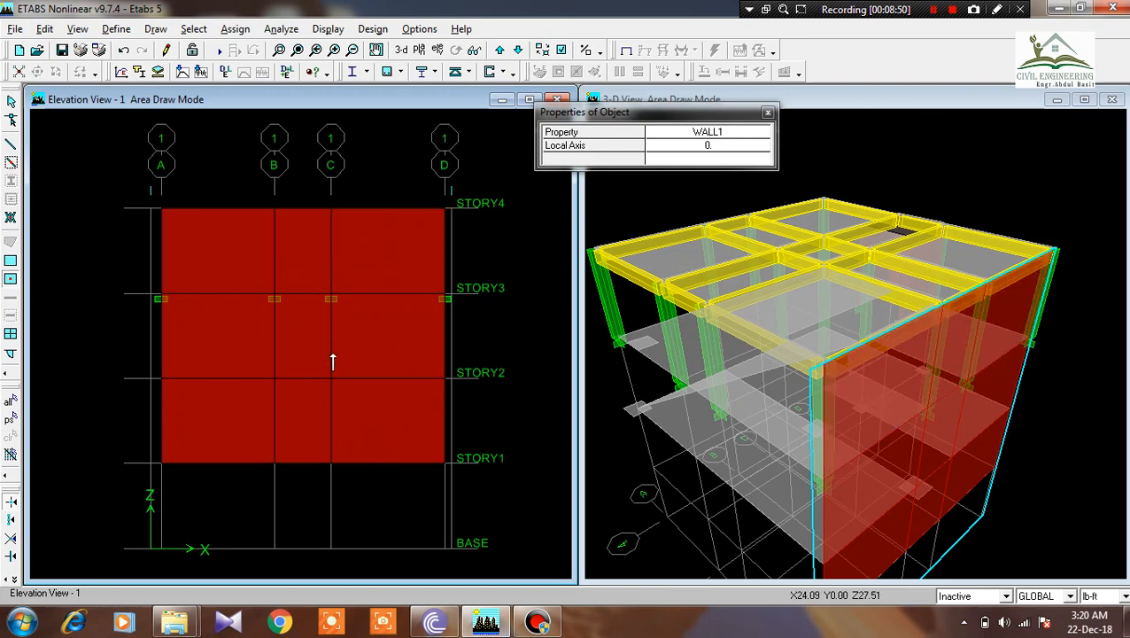
Check the available wall properties, keep WALL1, close the object properties and leave area drawing.
click(706, 135)
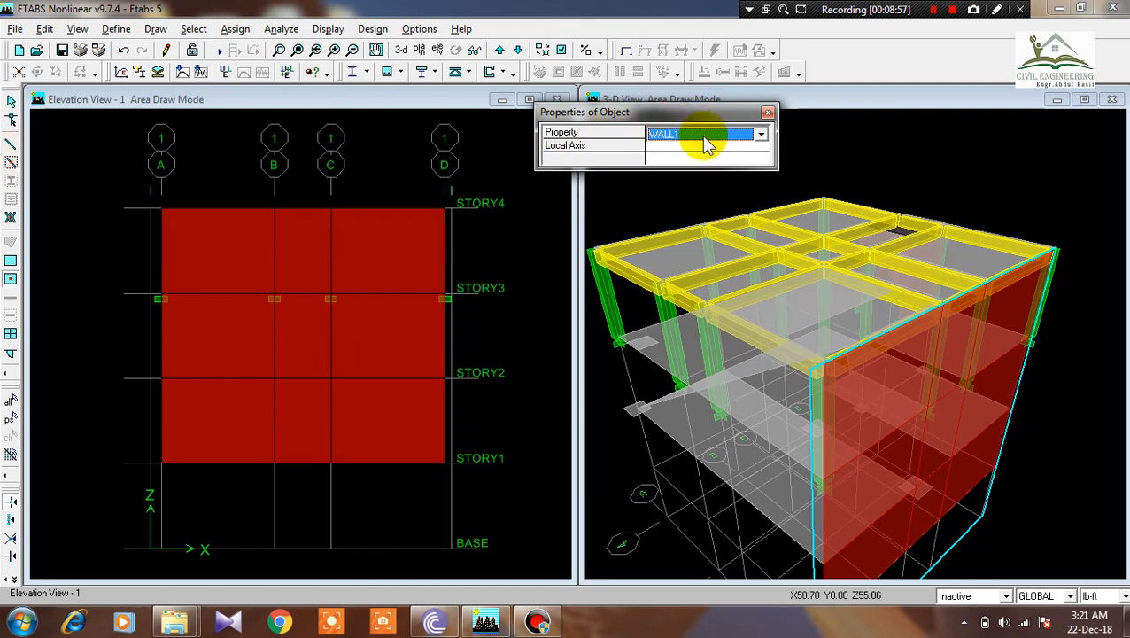
click(706, 135)
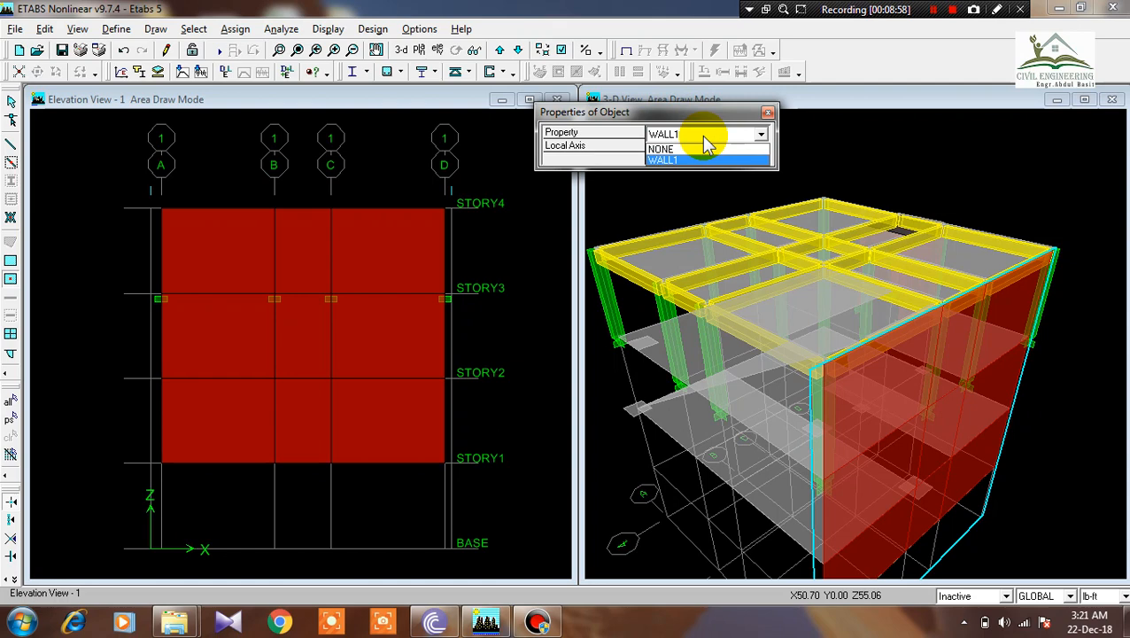
click(677, 159)
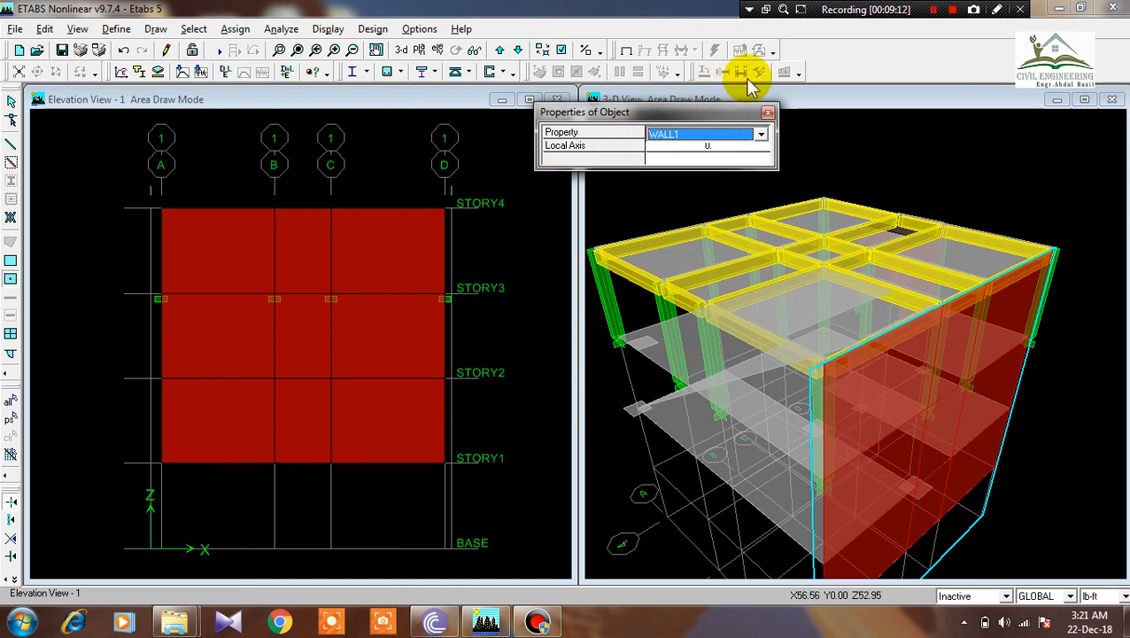
click(767, 113)
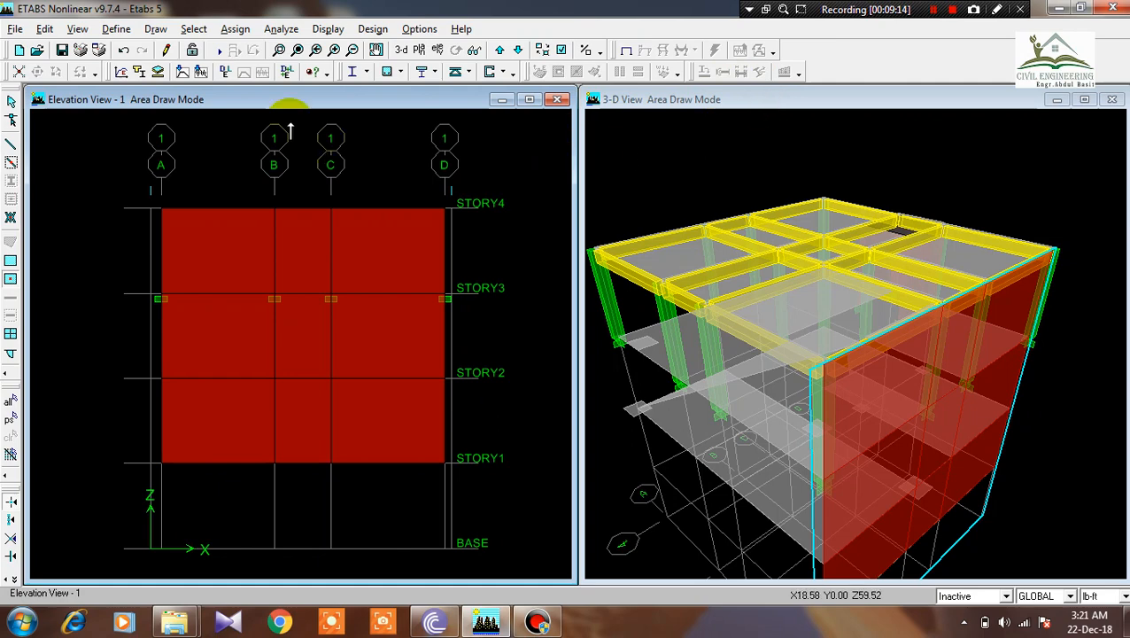
click(10, 101)
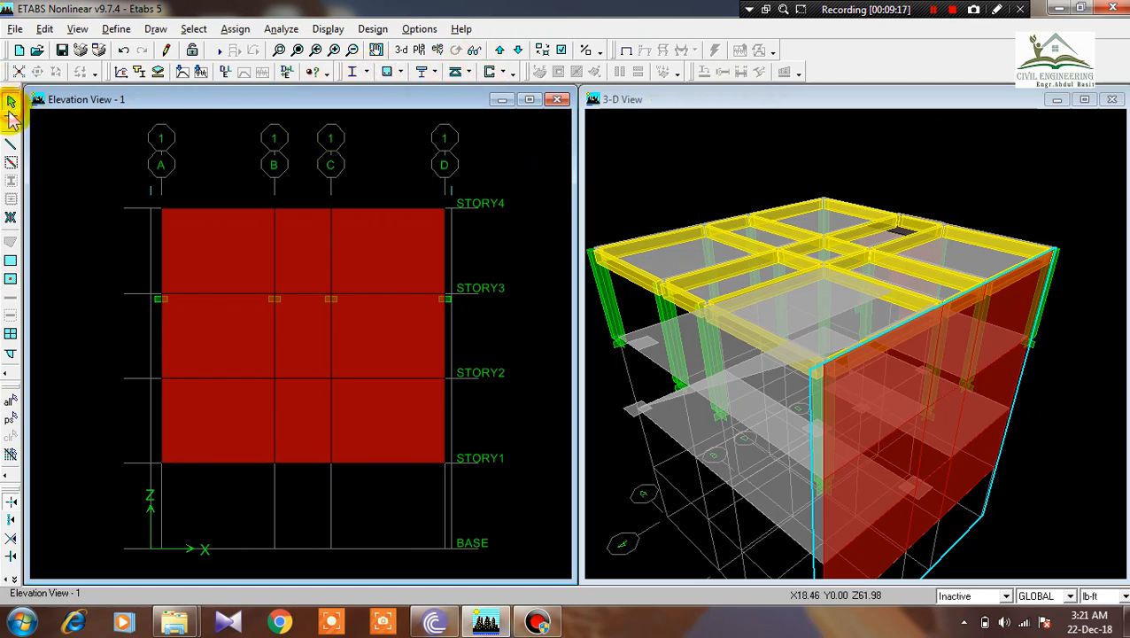
Switch the elevation window to the STORY1 plan view.
click(419, 50)
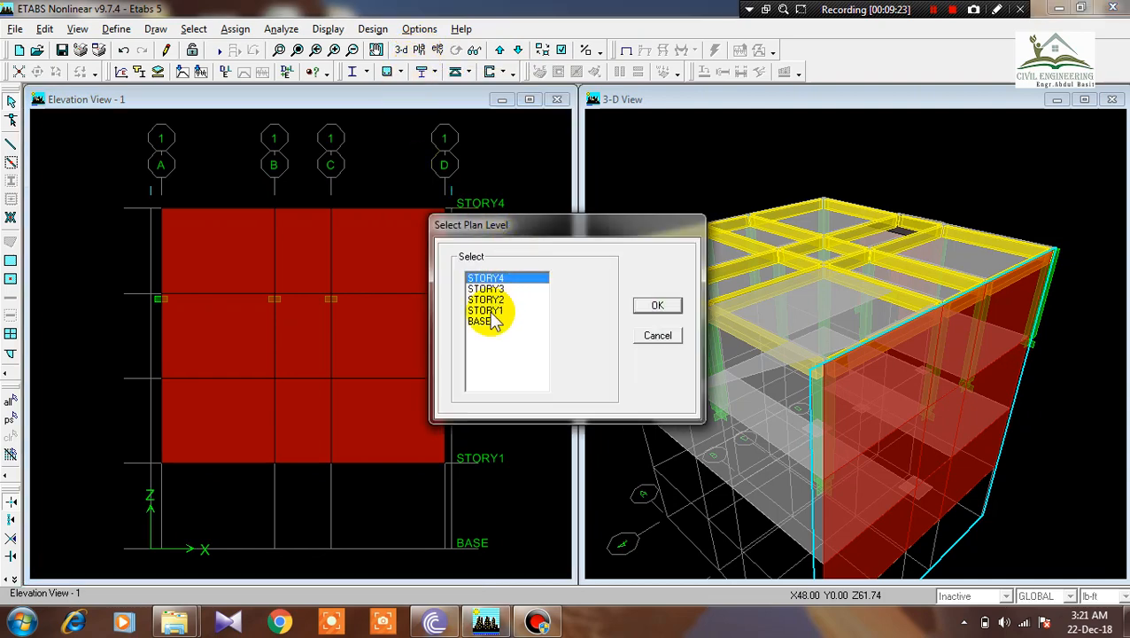
click(493, 311)
click(657, 305)
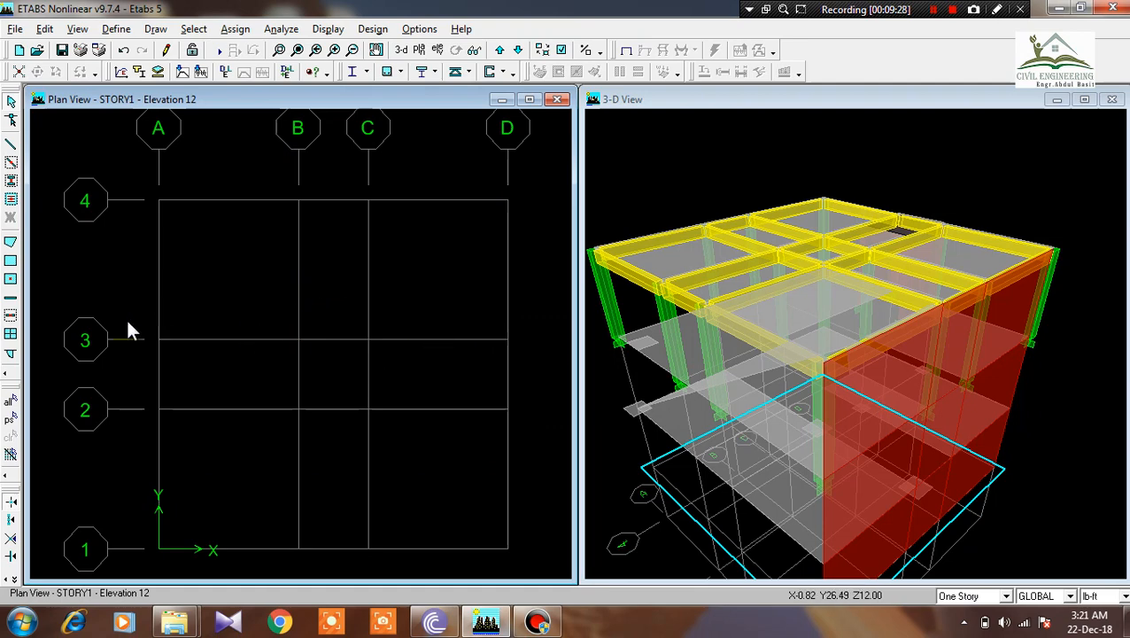
Start drawing walls in plan with Pier as the type of area and WALL1 as the property.
click(10, 304)
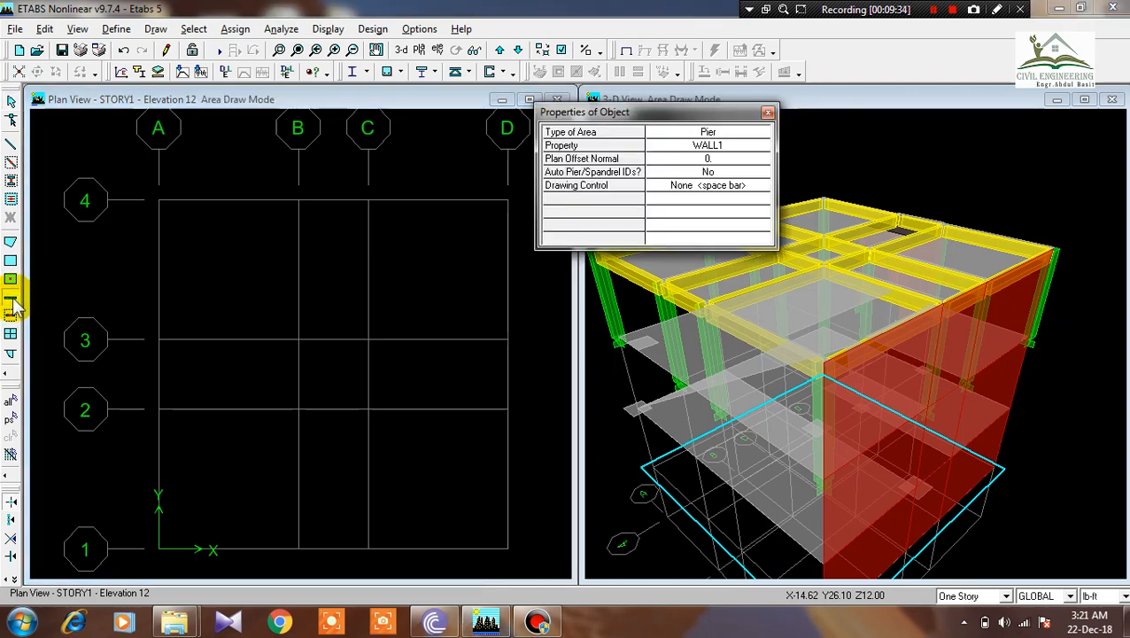
click(714, 133)
click(722, 139)
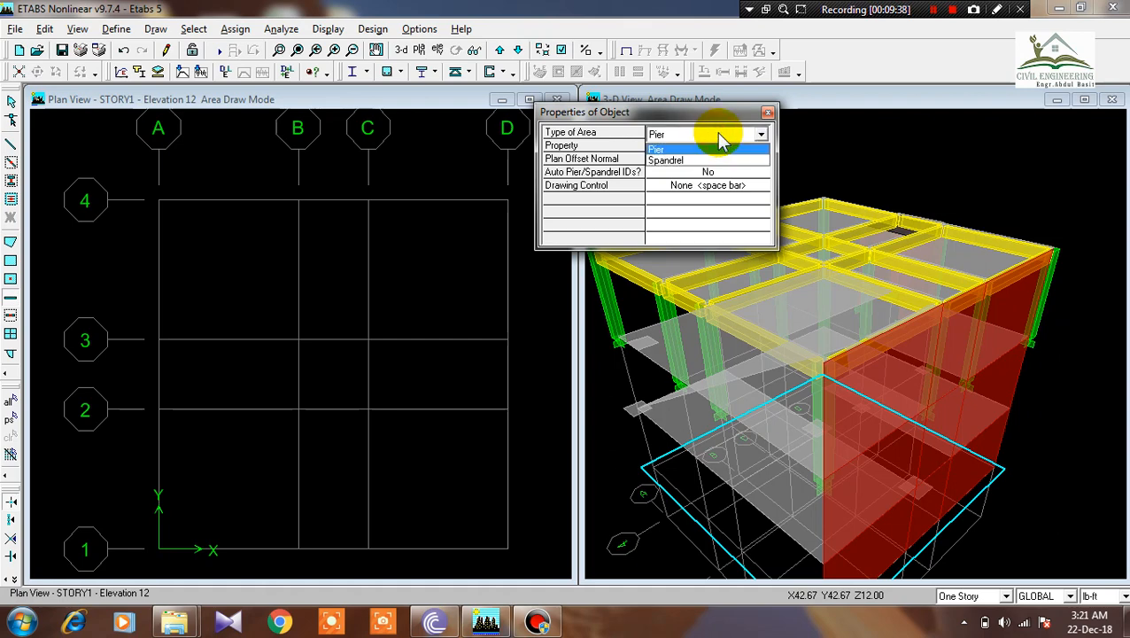
click(719, 135)
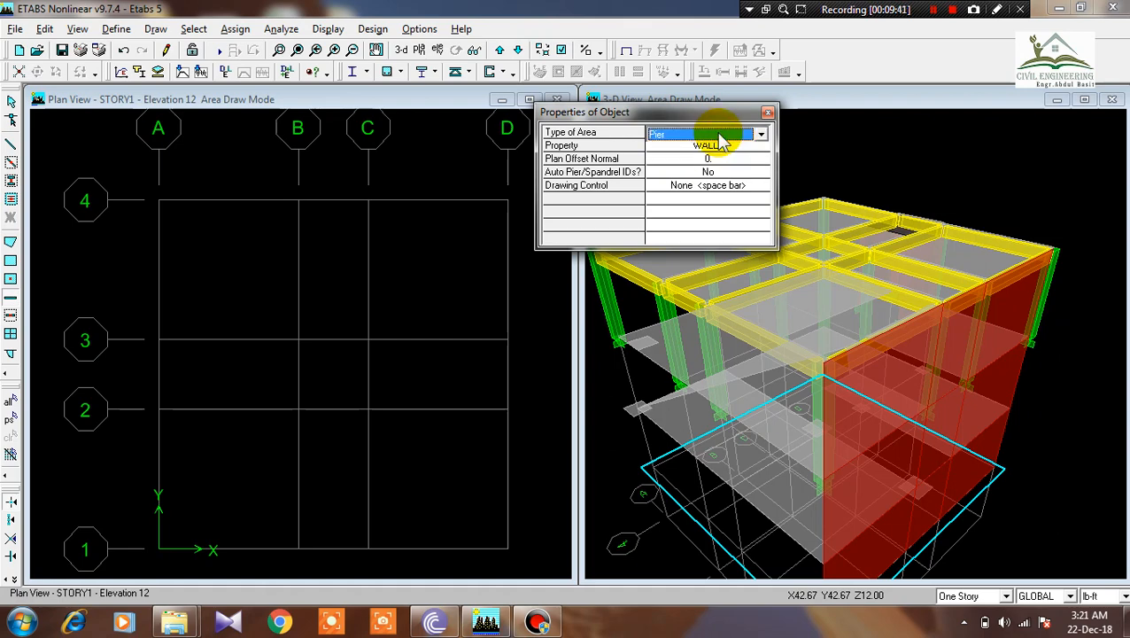
click(698, 147)
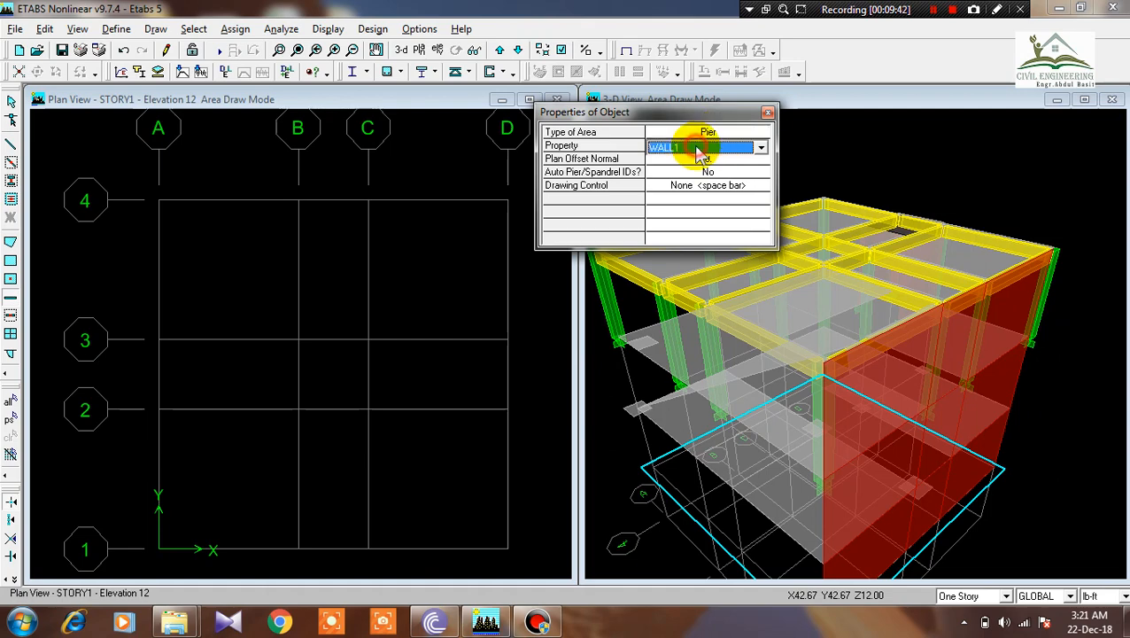
click(699, 150)
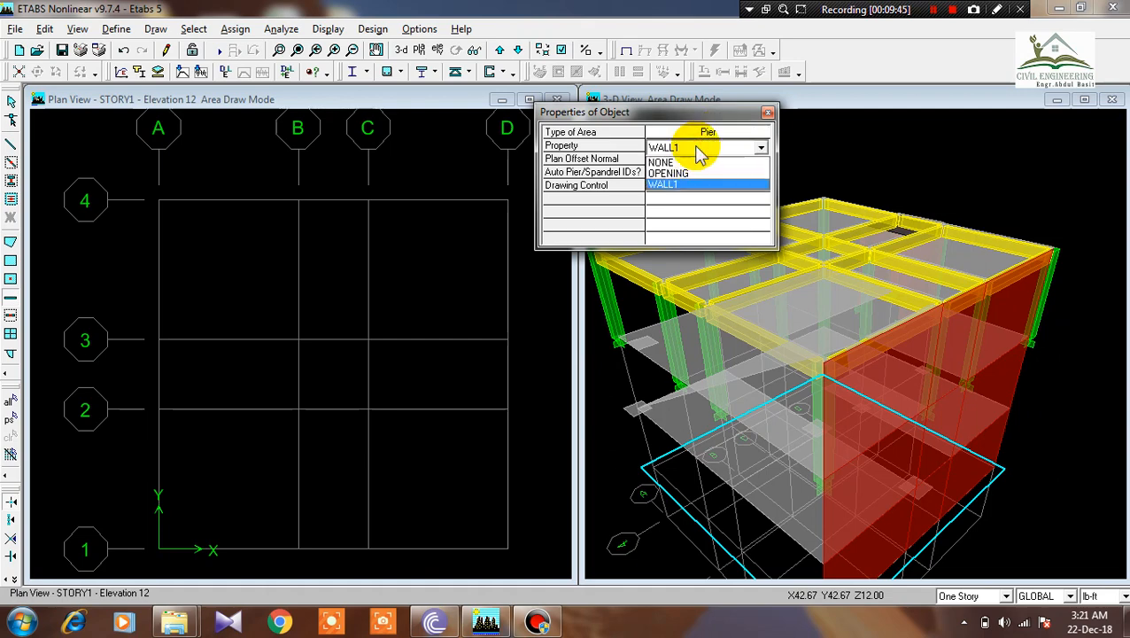
click(655, 195)
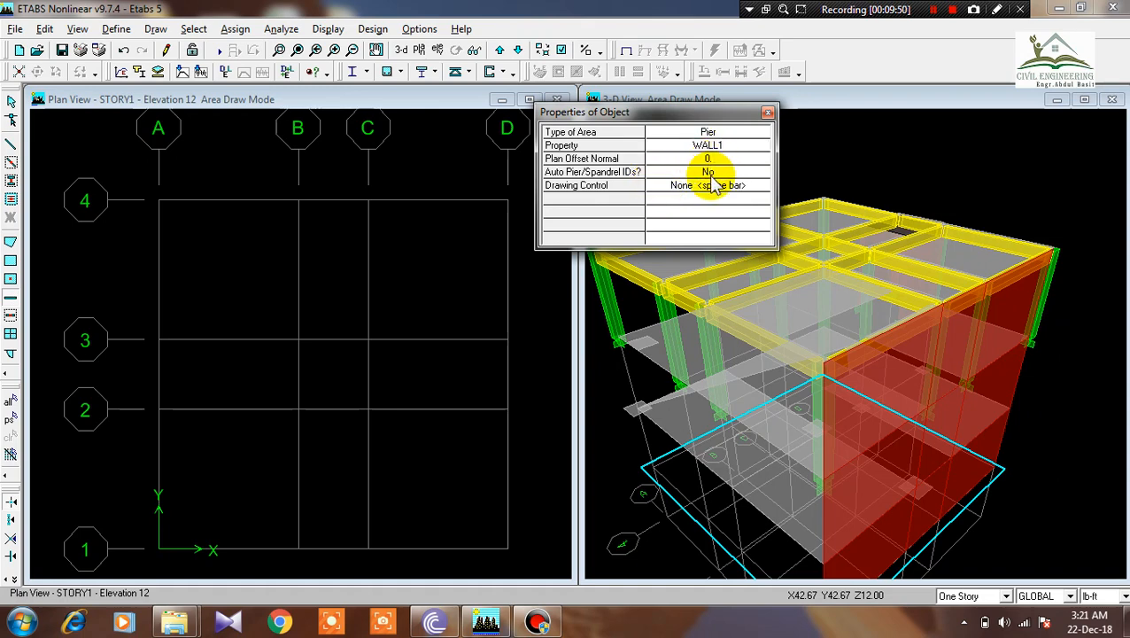
Keep the drawing control at None and draw a WALL1 pier wall along grid A from grid 4 to grid 3.
click(712, 188)
click(714, 190)
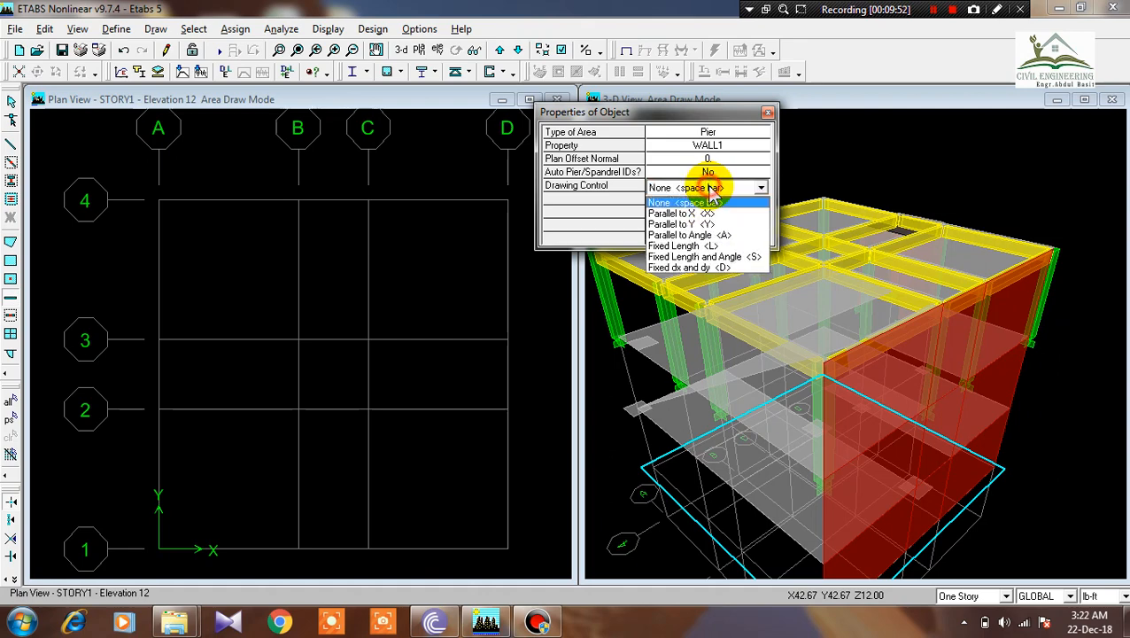
click(714, 192)
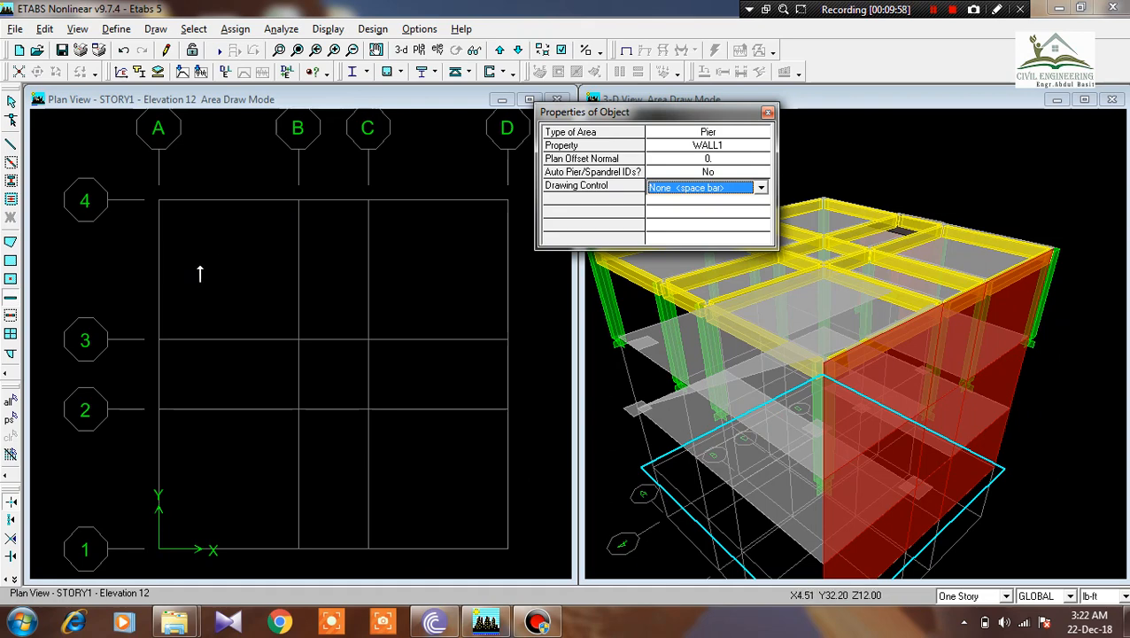
click(158, 200)
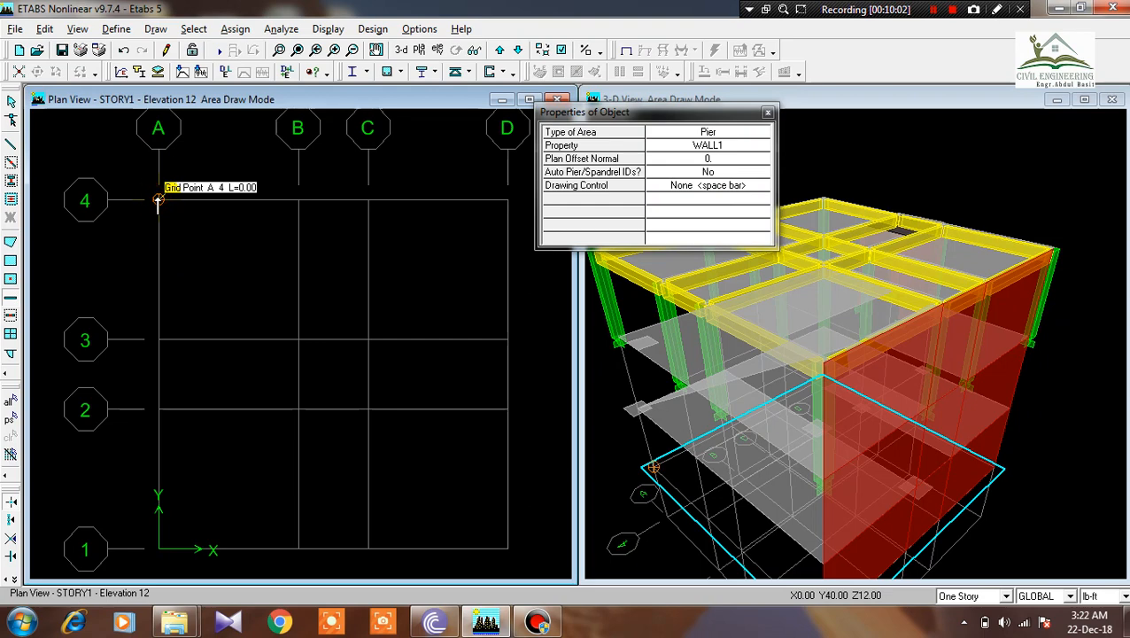
click(159, 339)
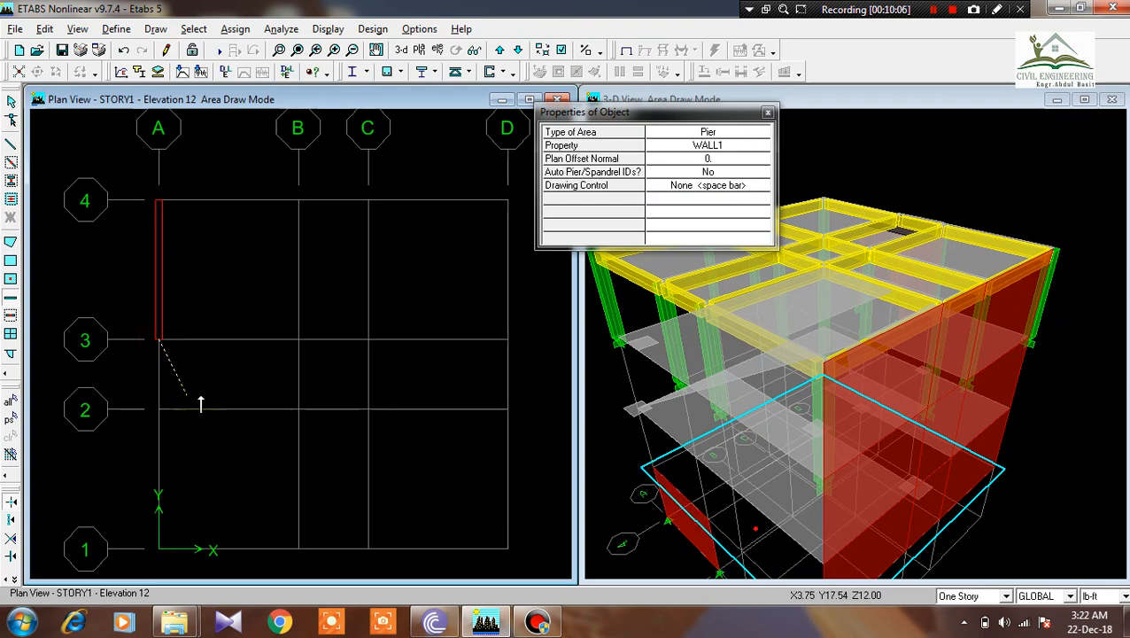
right_click(249, 376)
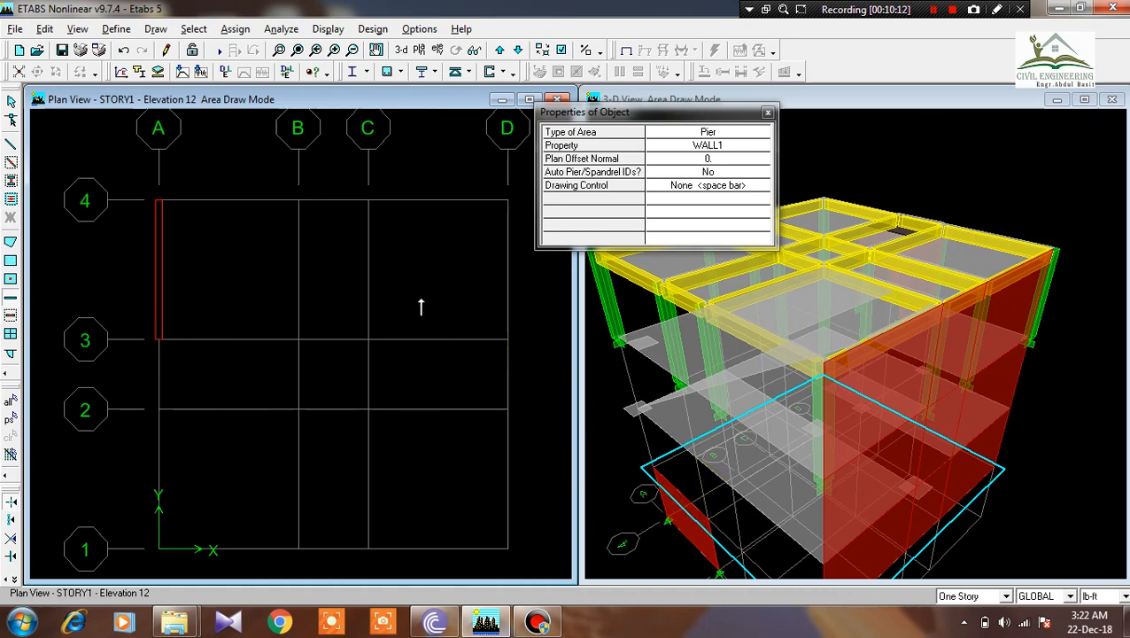
Draw a continuous run of walls from A-3 to A-2, through three free points between grids A and B, and back to A-4.
click(157, 338)
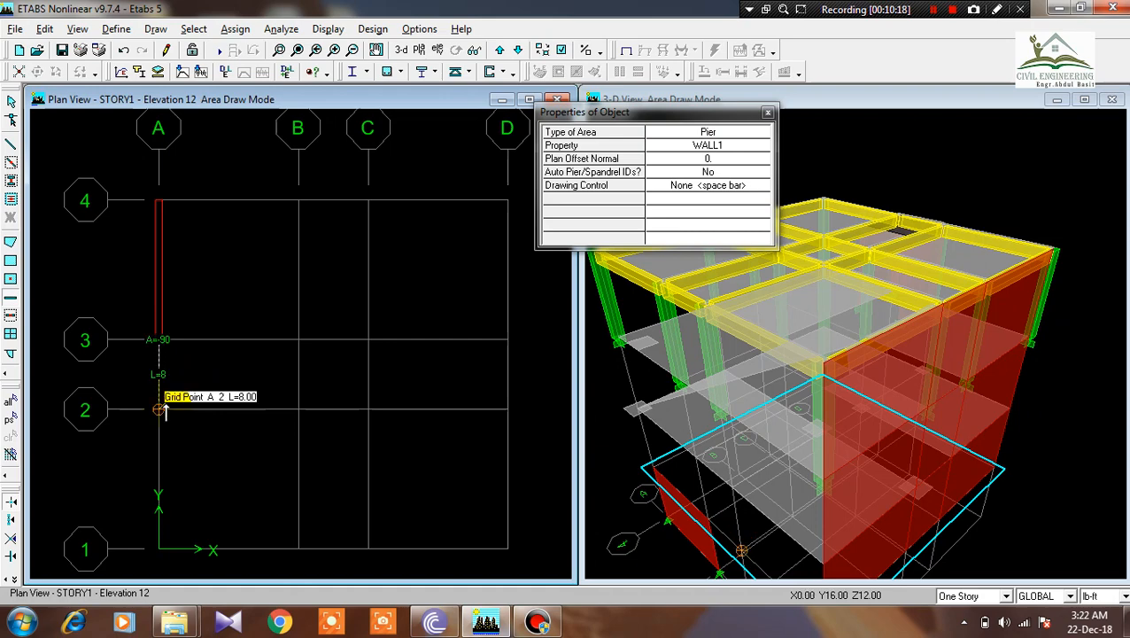
click(159, 409)
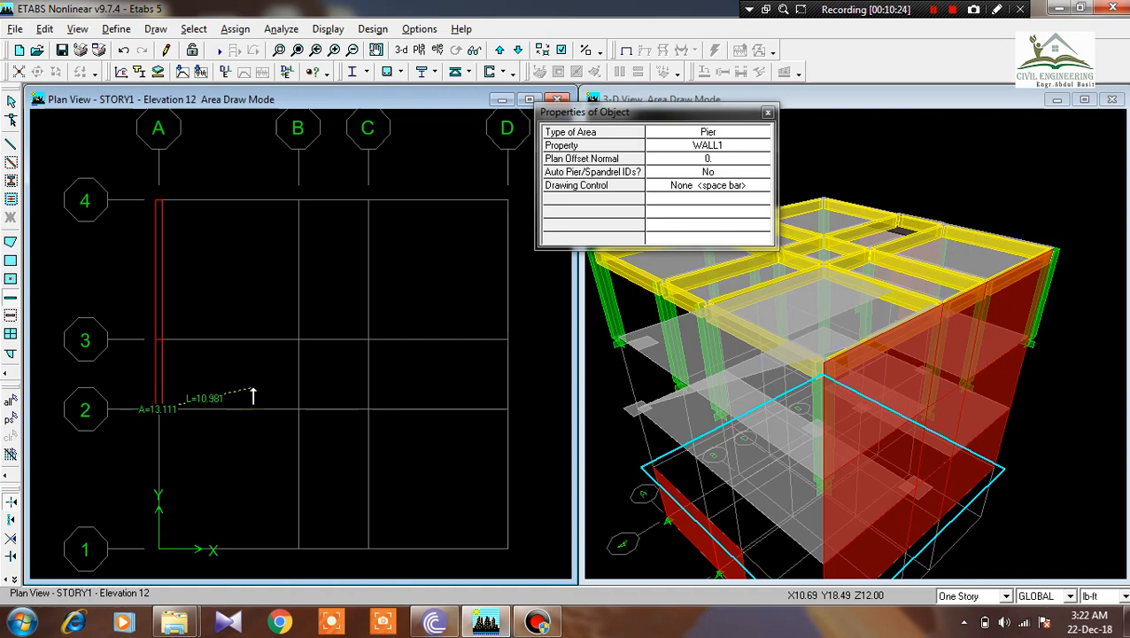
click(251, 391)
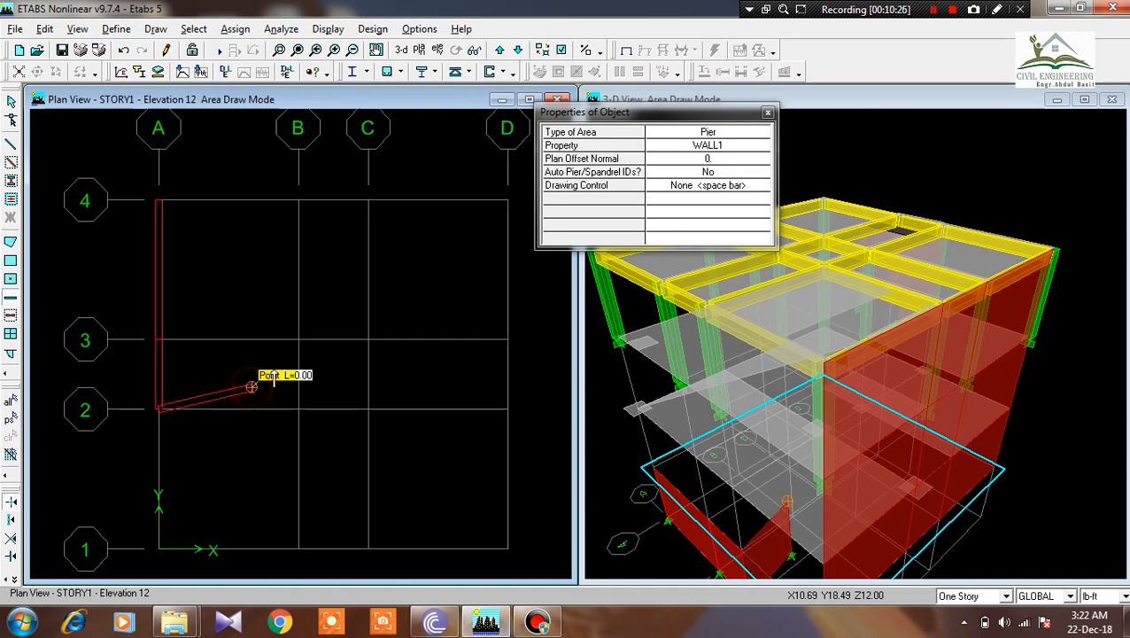
click(218, 317)
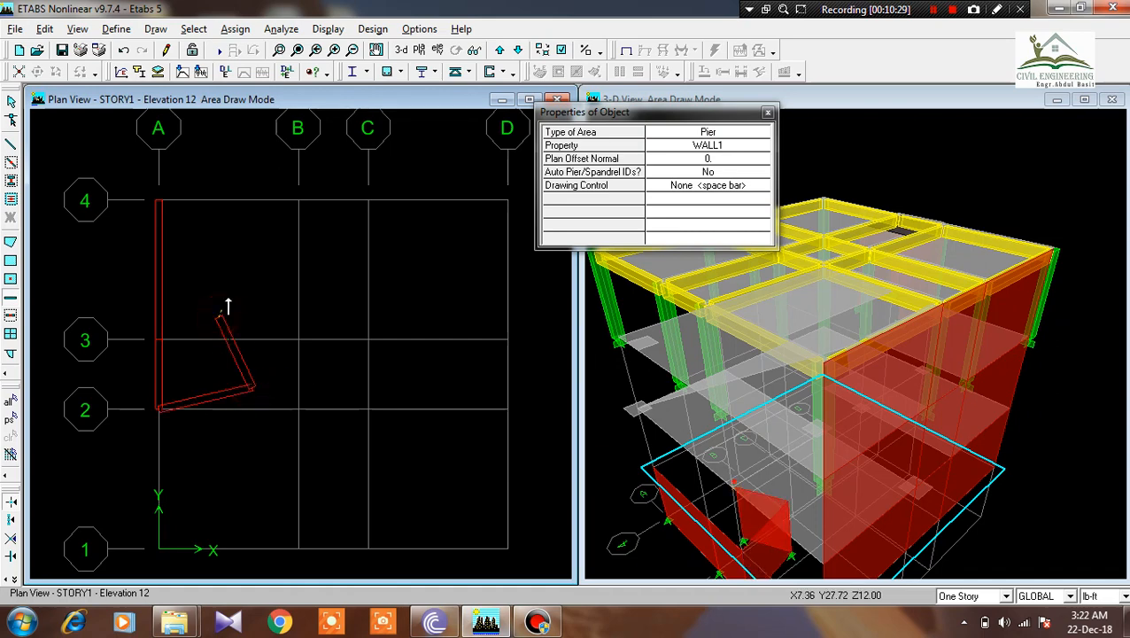
click(244, 266)
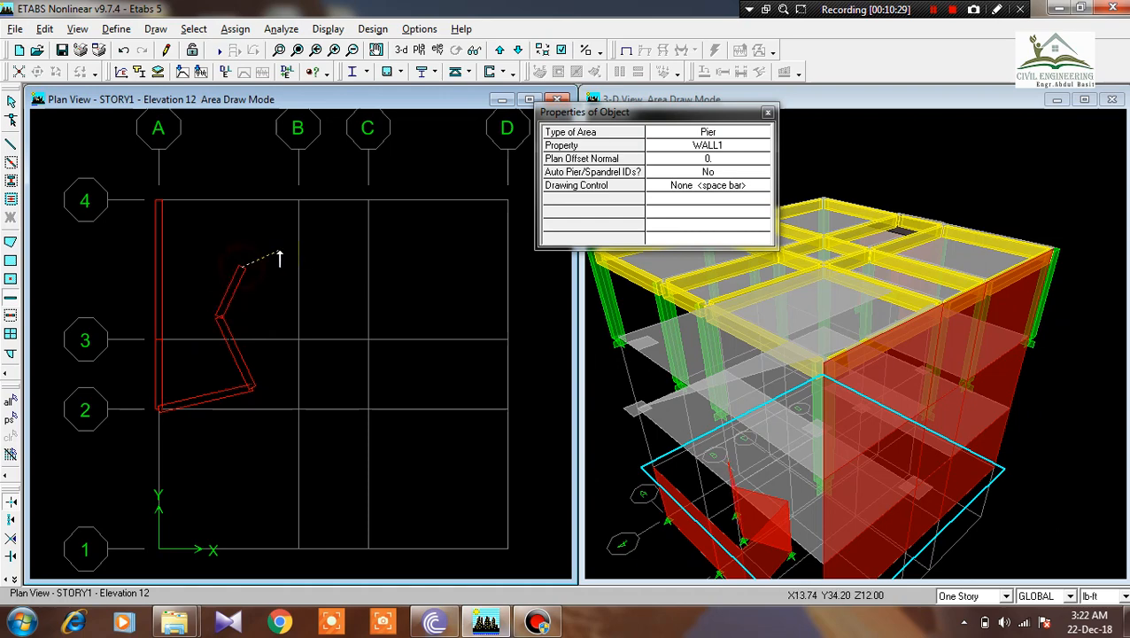
click(158, 201)
key(Return)
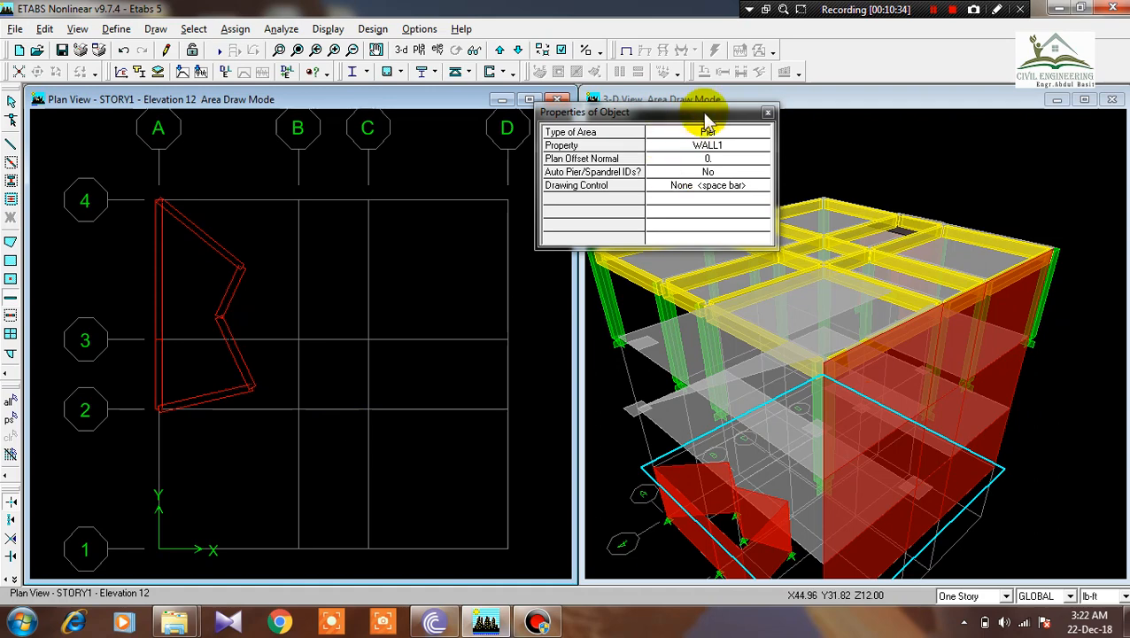
click(767, 113)
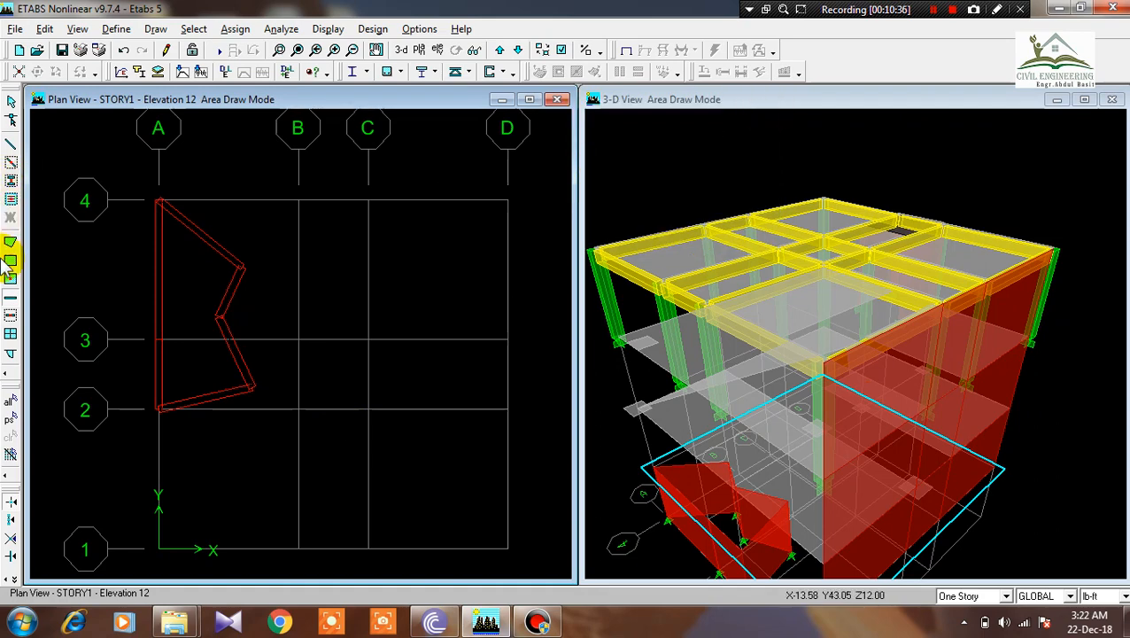
Create WALL1 pier walls on all grid segments in the region between grids B and D and grids 2 and 4 at once.
click(11, 328)
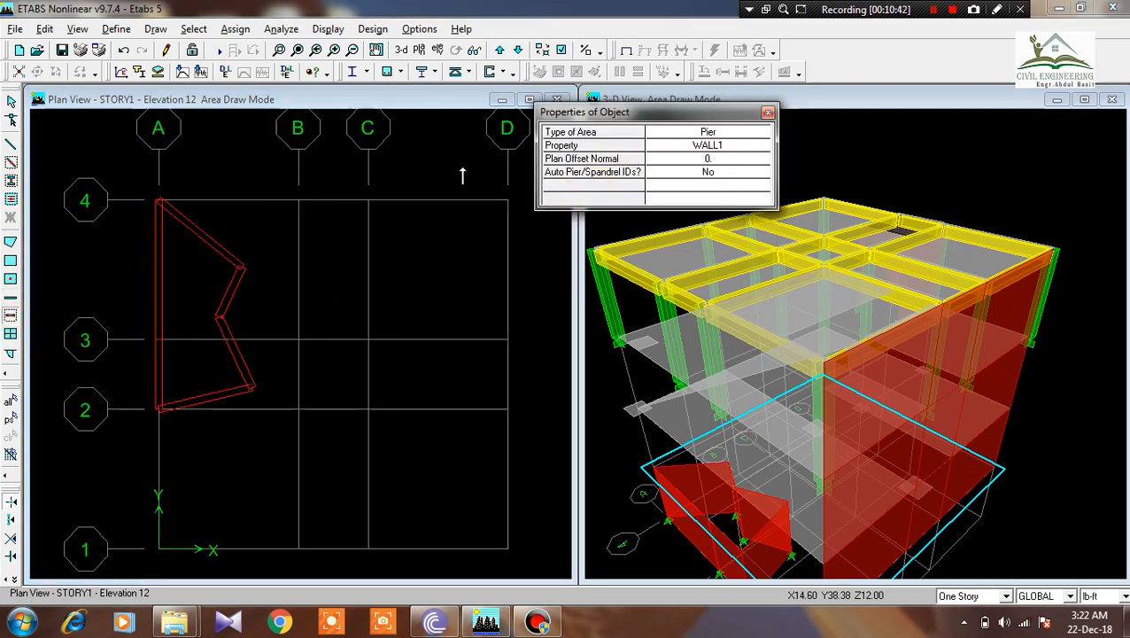
click(702, 146)
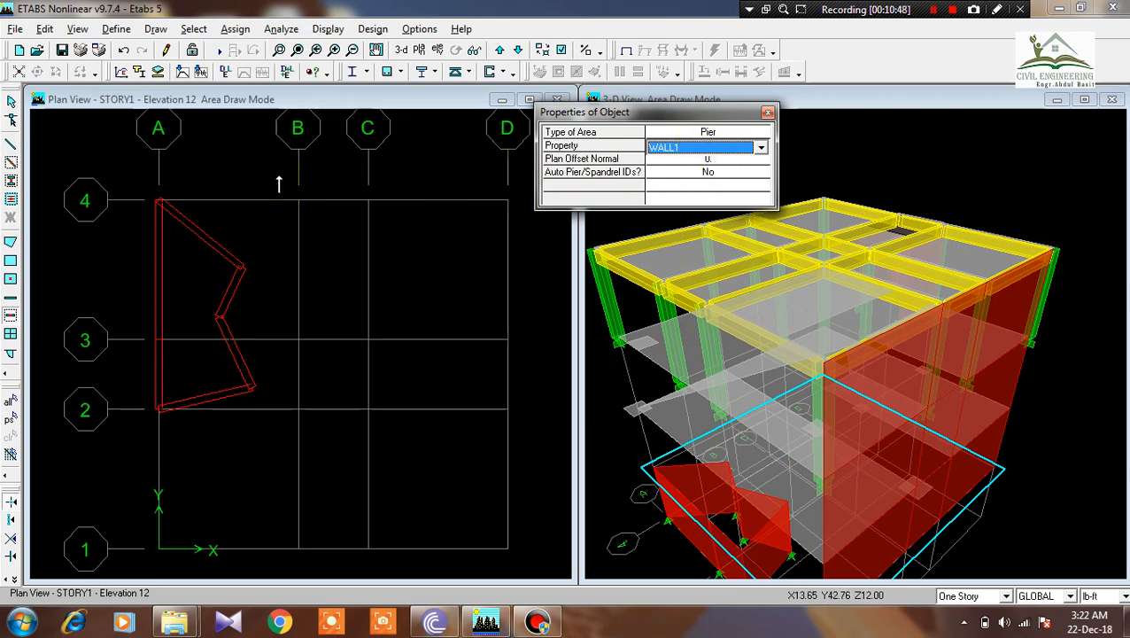
mouse_move(278, 175)
mouse_down()
mouse_move(325, 375)
mouse_move(345, 404)
mouse_move(376, 428)
mouse_move(520, 457)
mouse_up()
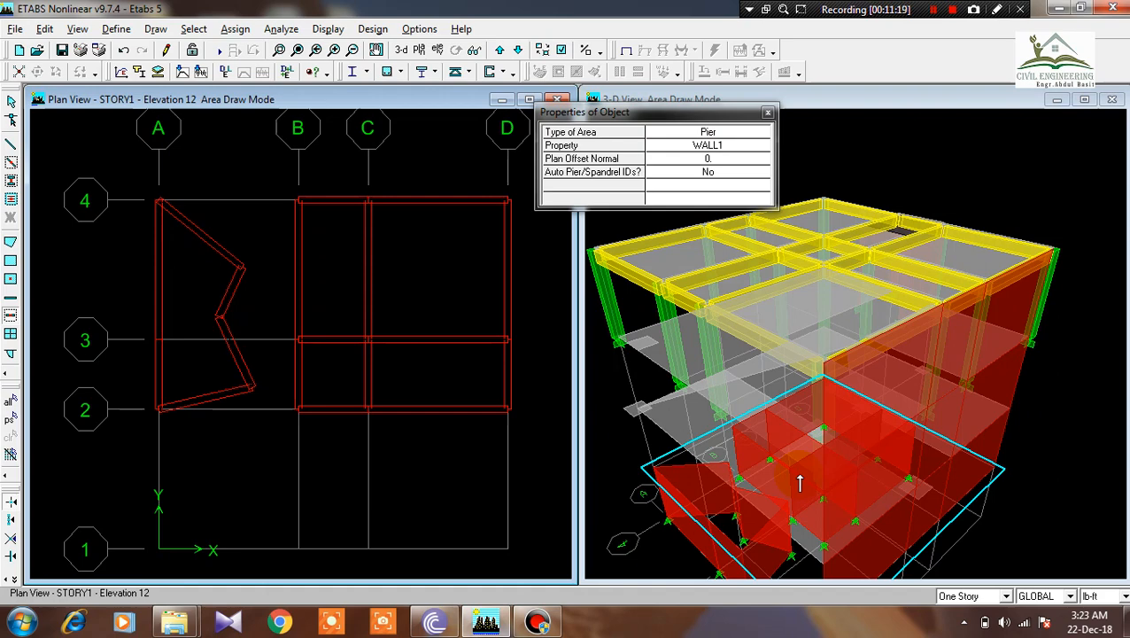
click(766, 112)
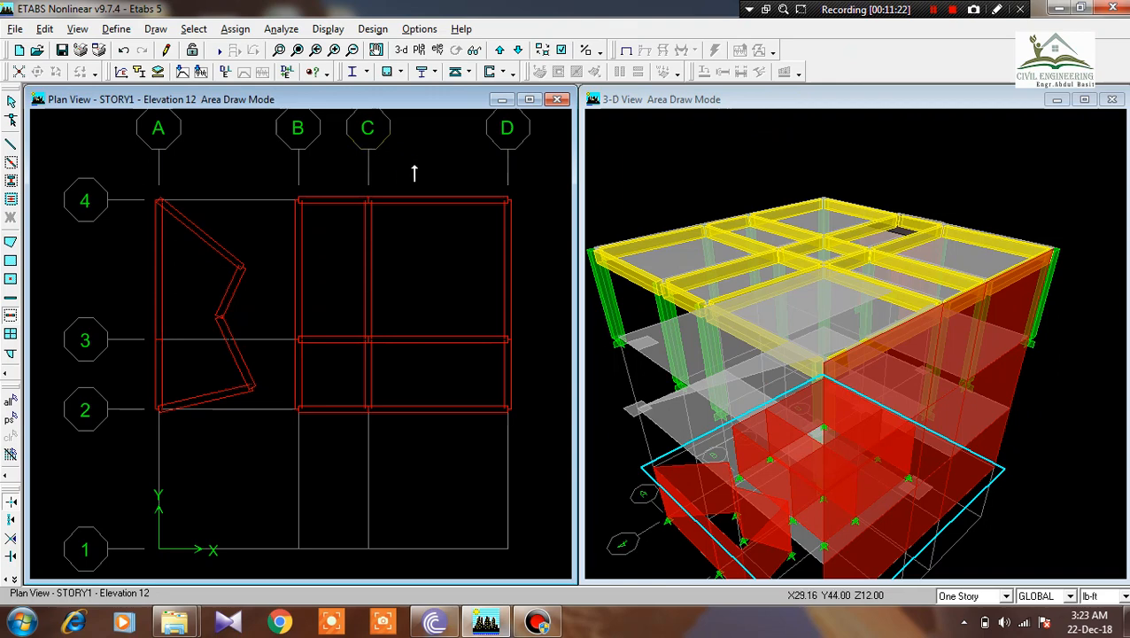